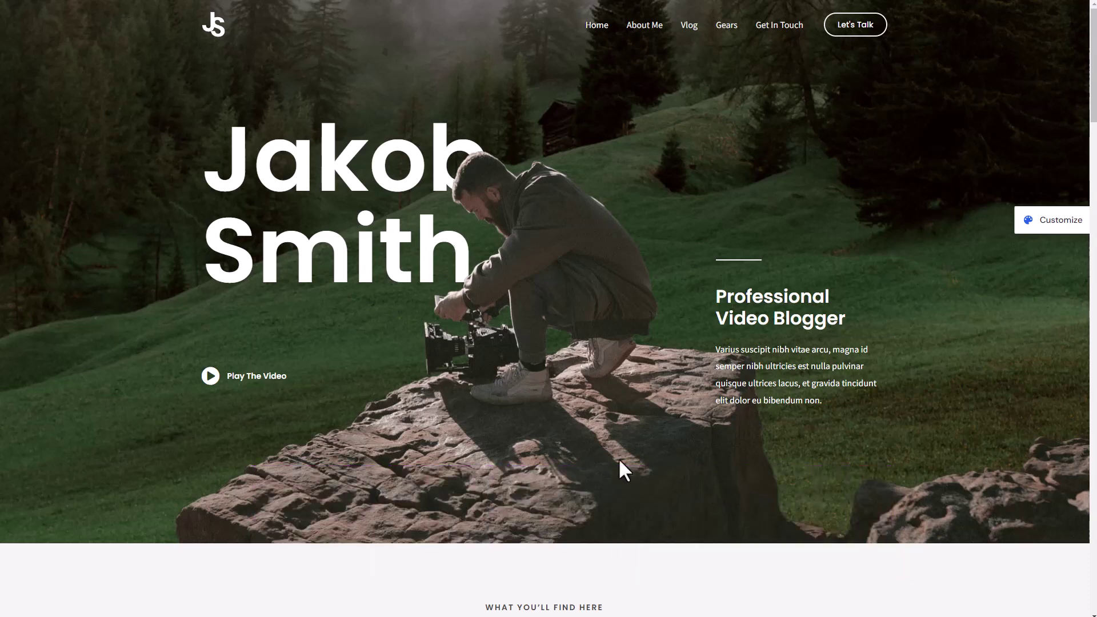
Step: Scroll down through the demo site to review its content
scroll(618, 458, down, 5)
scroll(560, 344, down, 9)
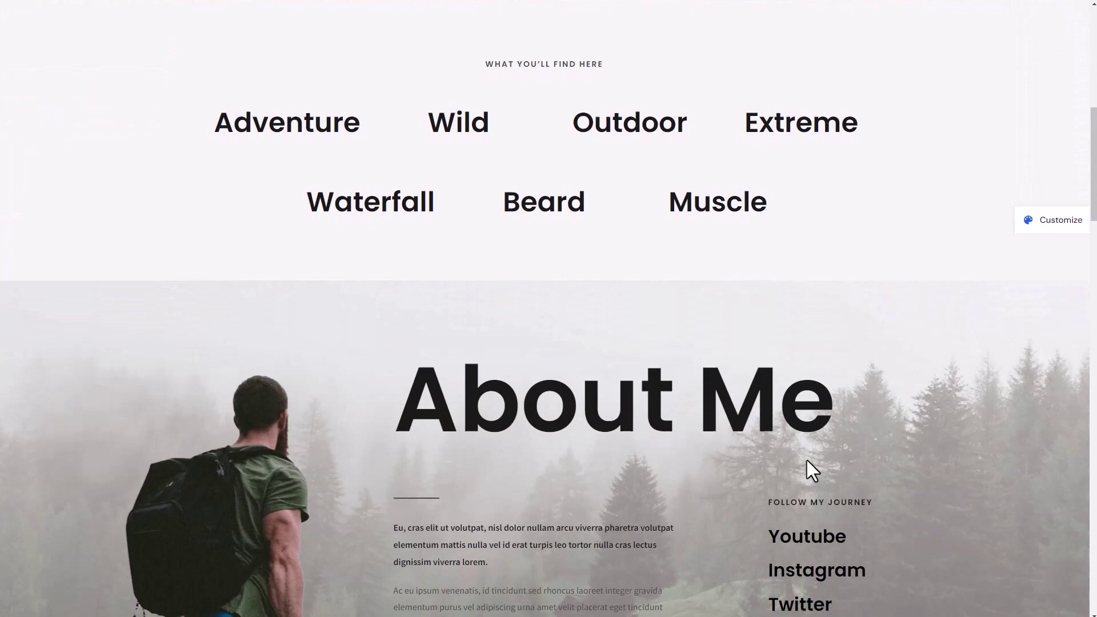
scroll(937, 382, down, 1)
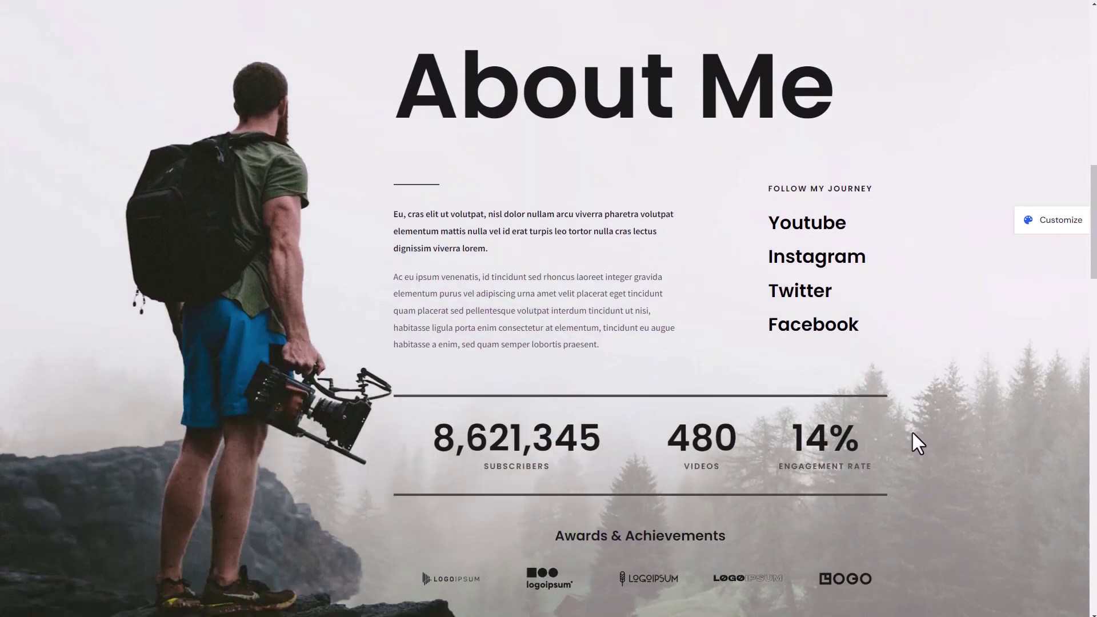
scroll(913, 445, down, 4)
scroll(913, 441, down, 8)
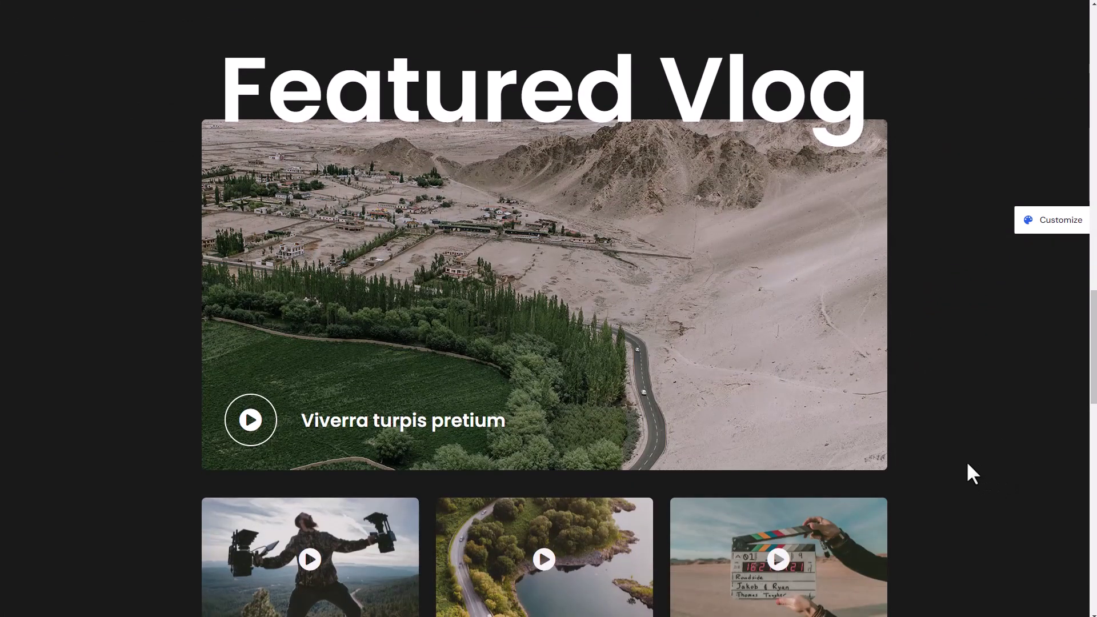
scroll(961, 468, down, 8)
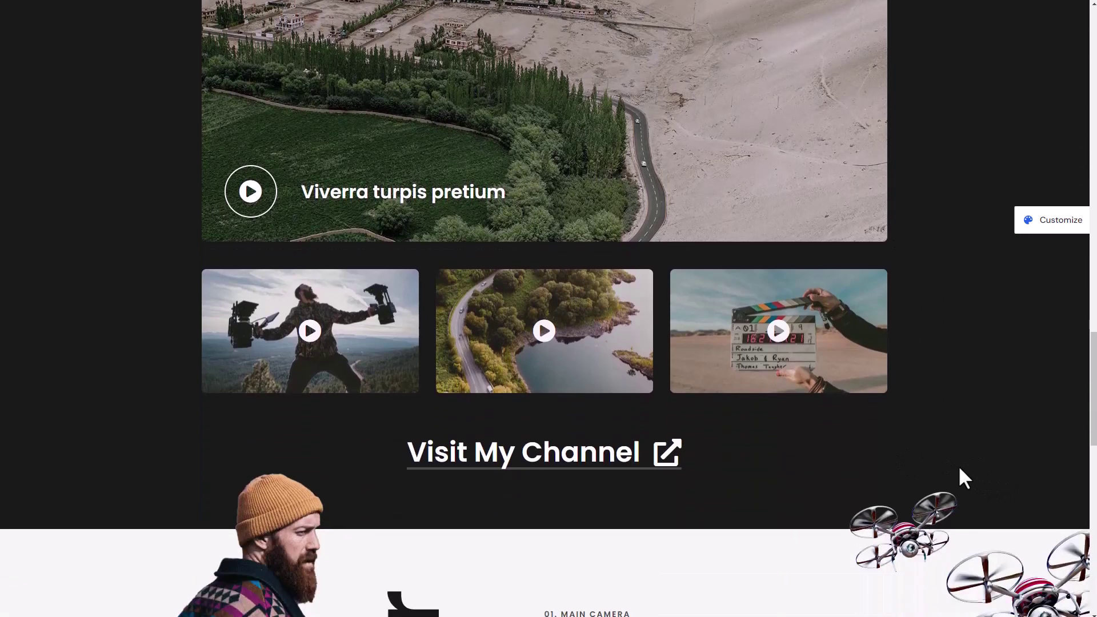
scroll(947, 462, down, 4)
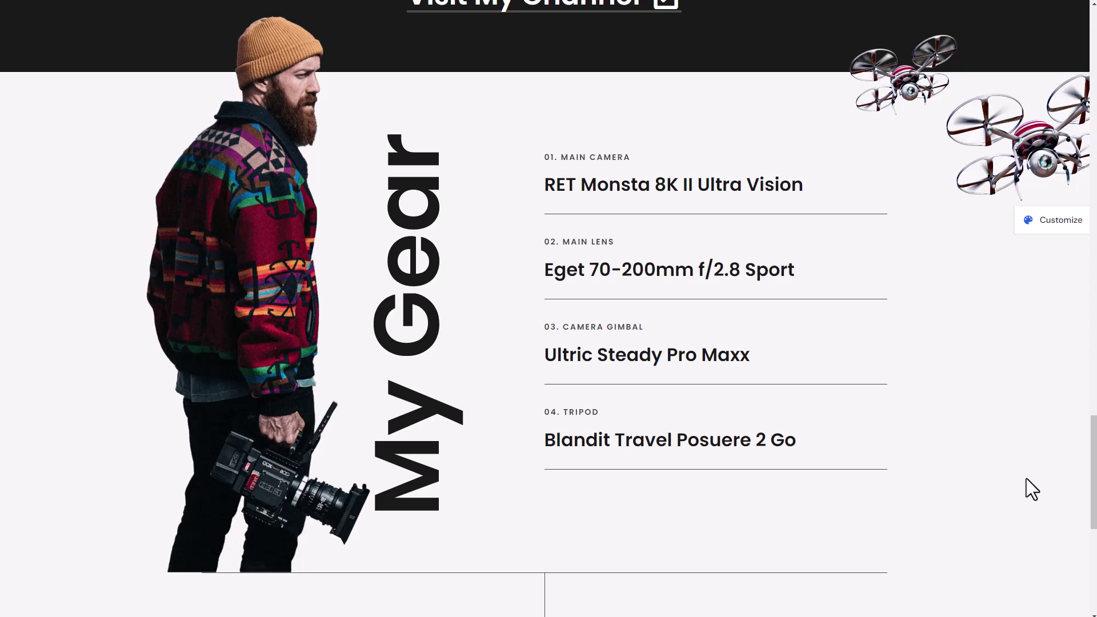
scroll(963, 417, down, 8)
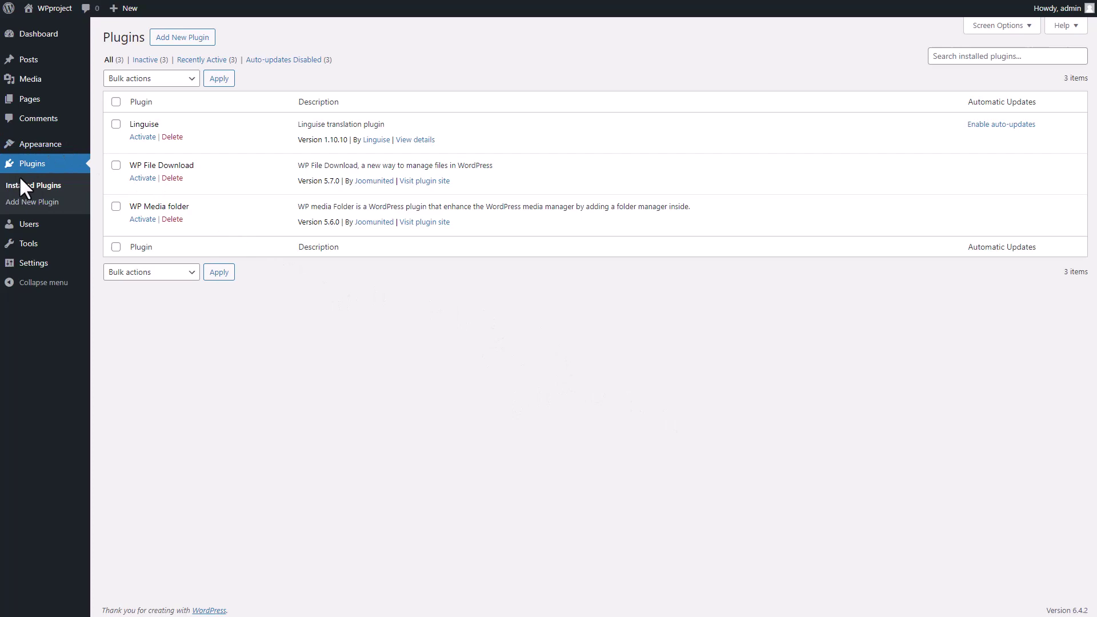
Step: Search the plugin directory for 'elementor' on the Add Plugins page
click(182, 37)
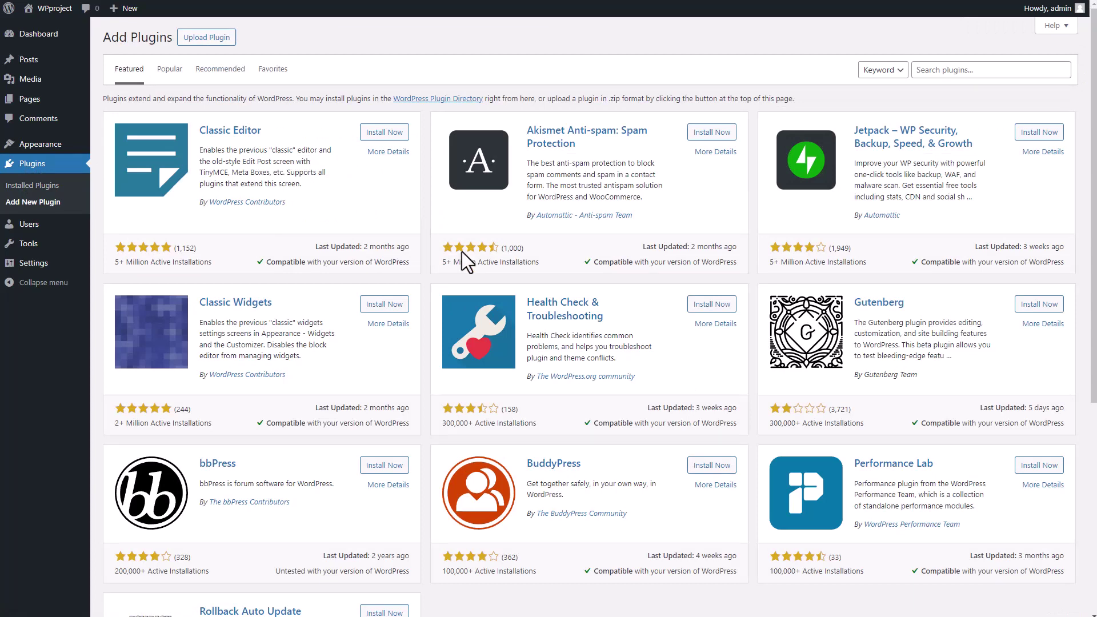
click(201, 42)
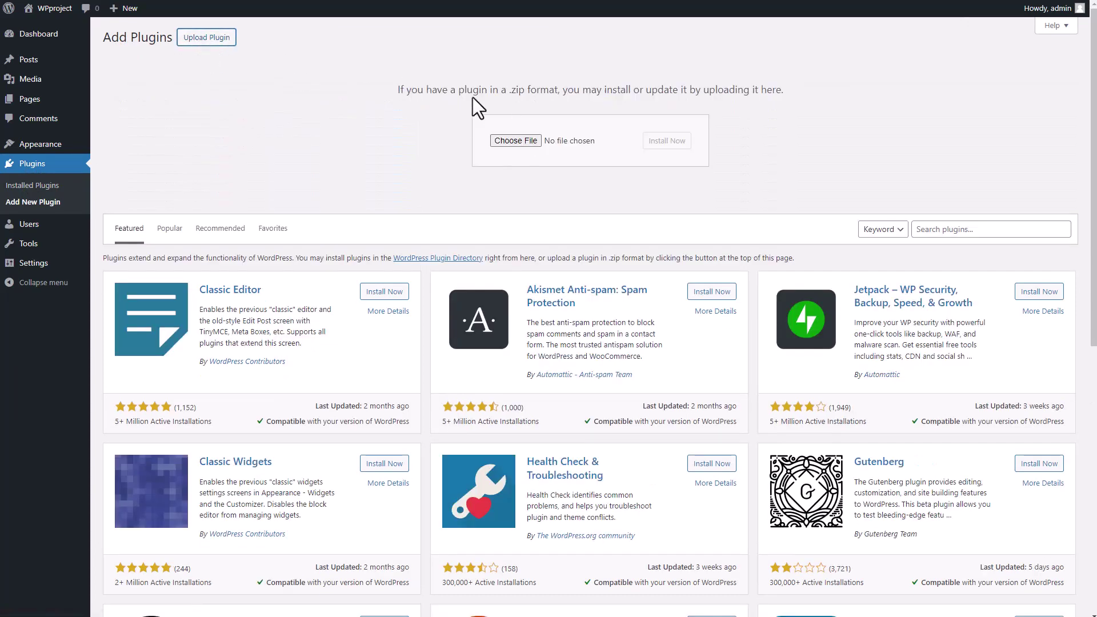
click(223, 42)
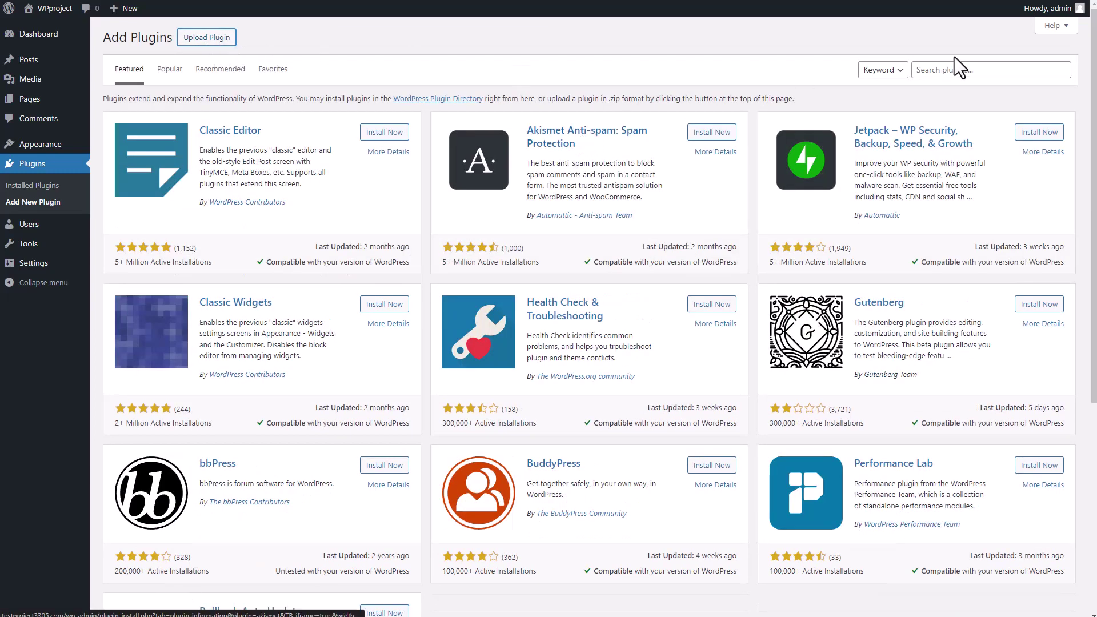
click(964, 70)
text(elem)
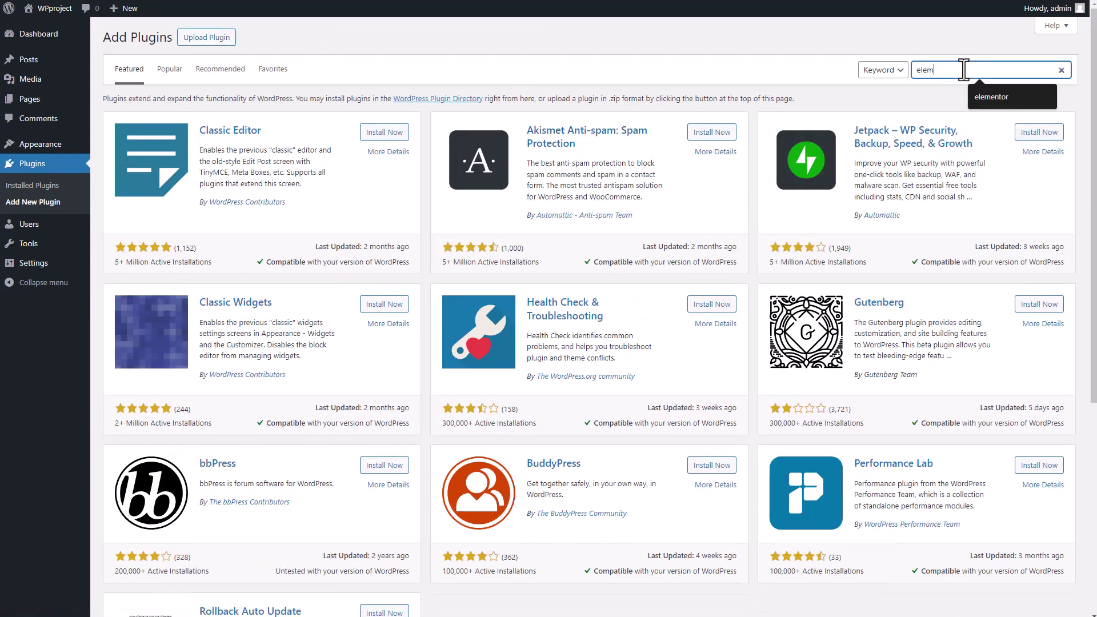
text(entor)
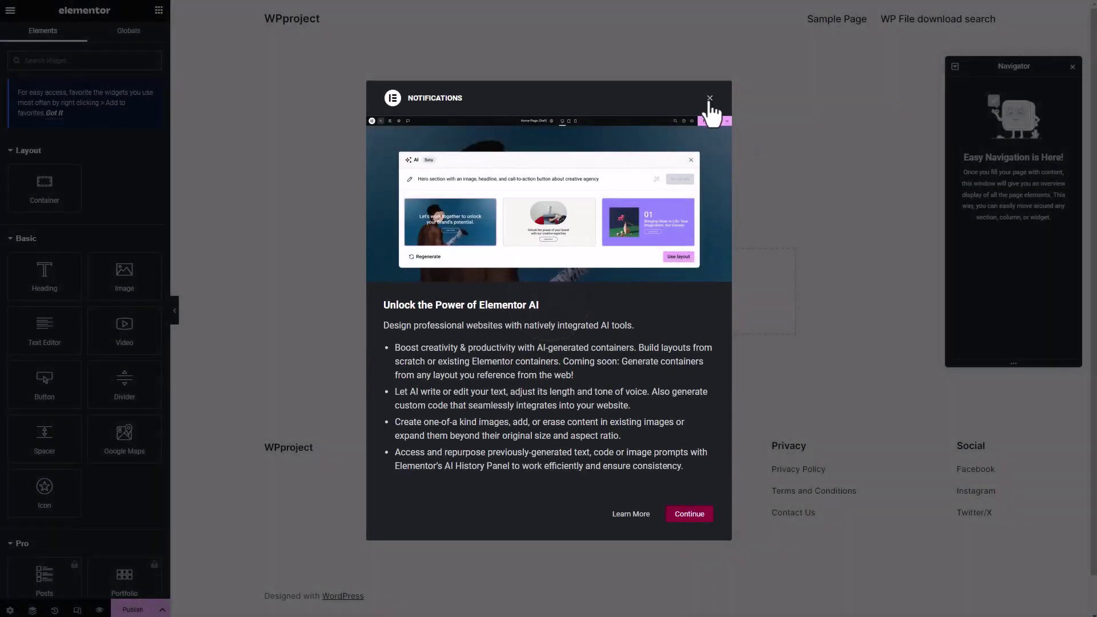
Step: Dismiss the Elementor AI notice and browse new themes to add
click(710, 99)
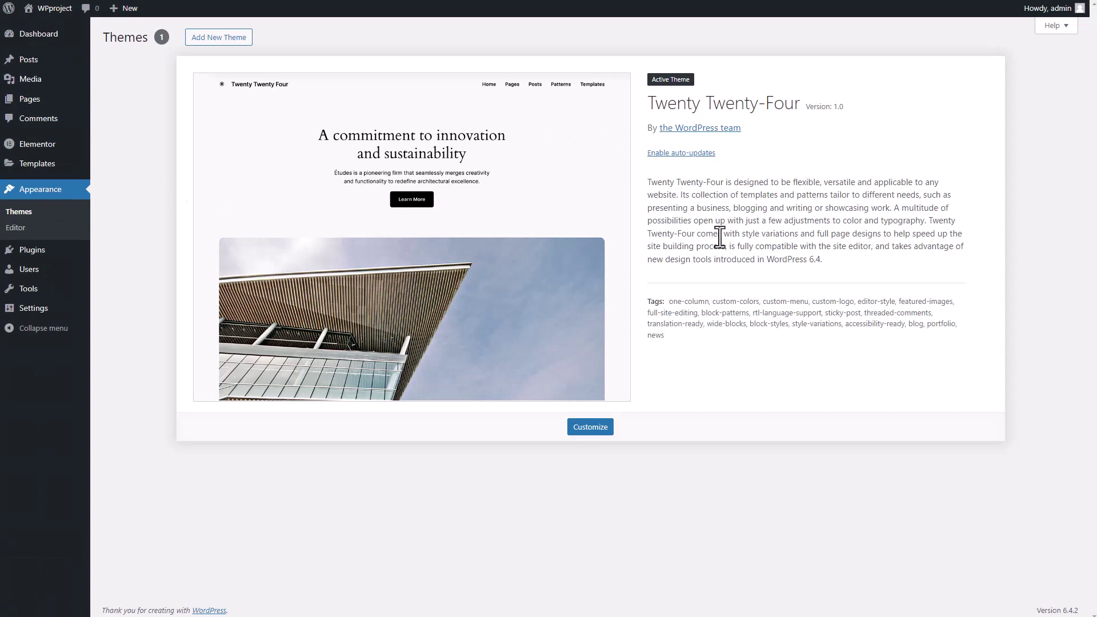
click(222, 38)
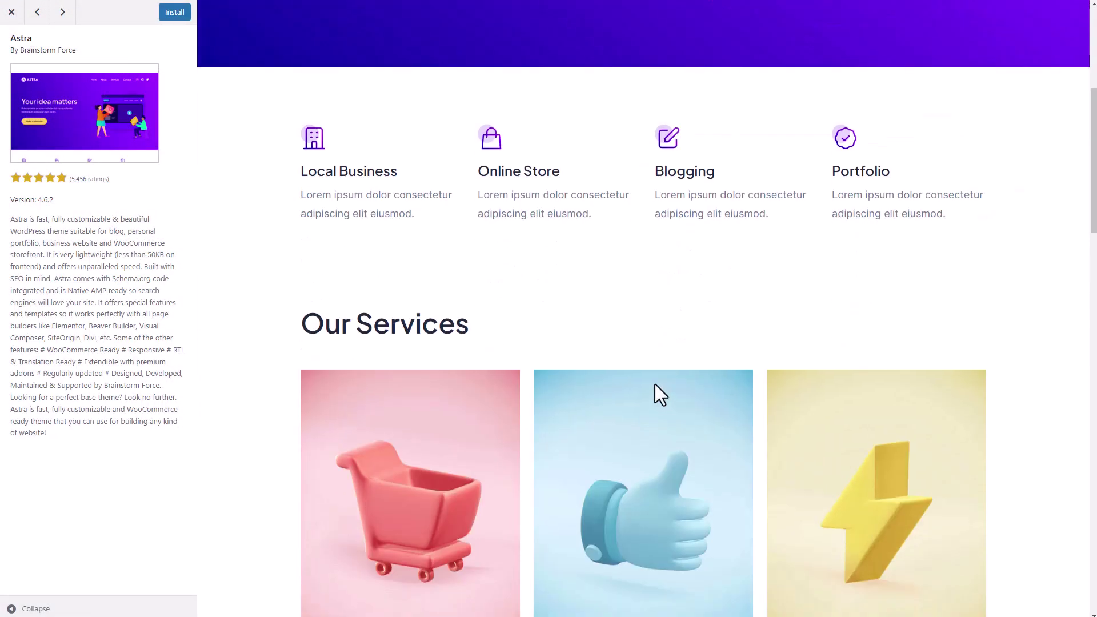
scroll(656, 391, up, 5)
Step: Upload and install the WP Media Folder plugin zip
click(172, 14)
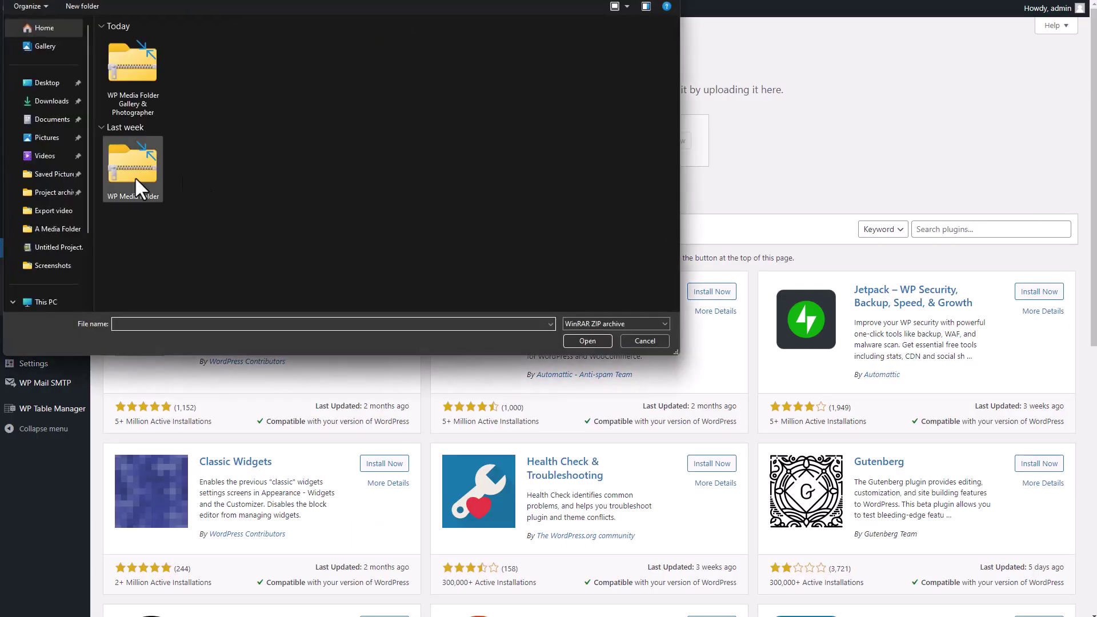
click(136, 171)
click(133, 68)
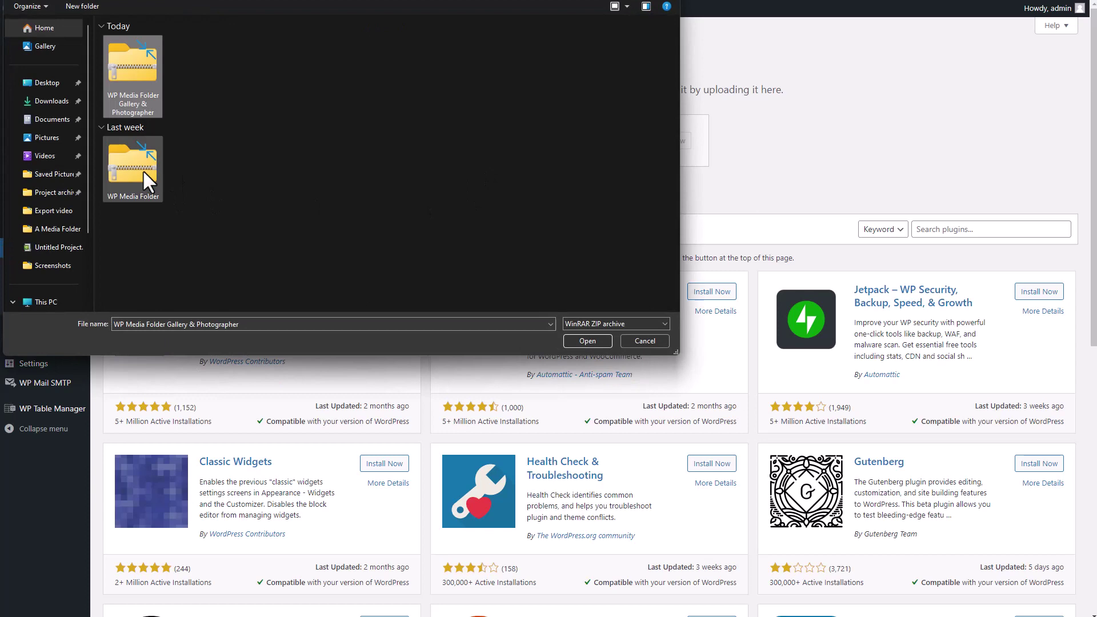
click(138, 169)
click(592, 340)
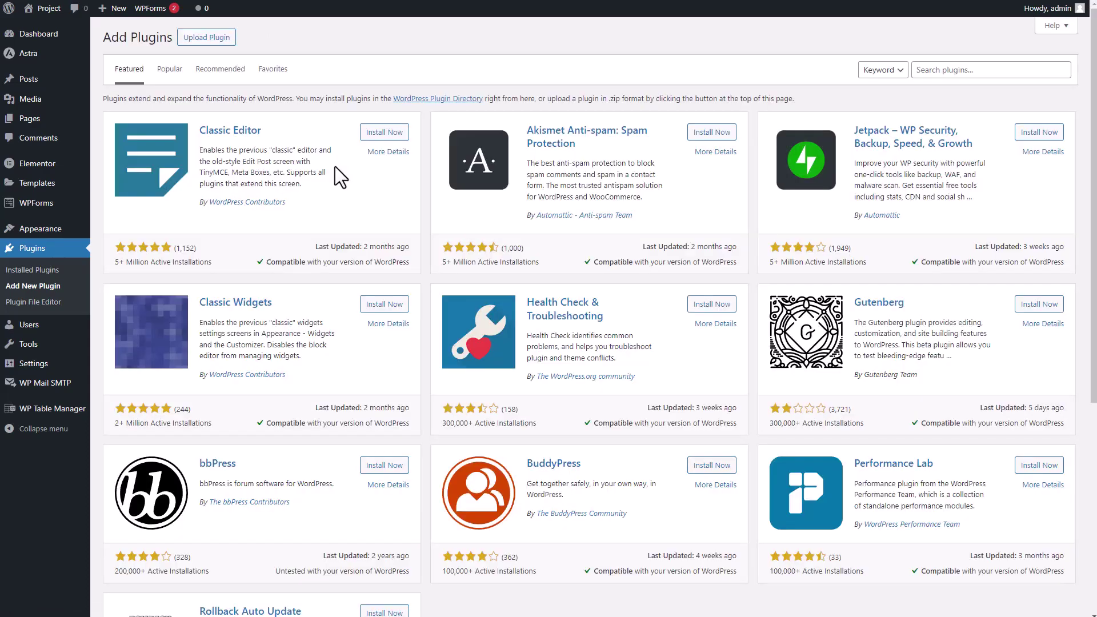
Step: Upload the Gallery & Photographer addon zip, replacing the currently installed version
click(202, 38)
click(509, 142)
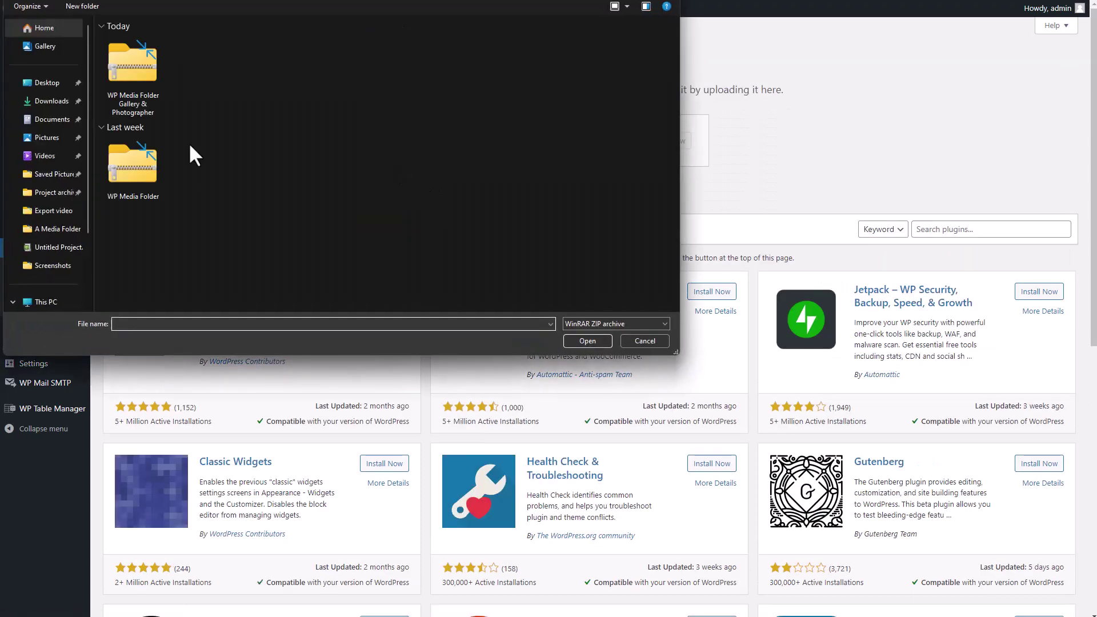
click(132, 77)
click(605, 345)
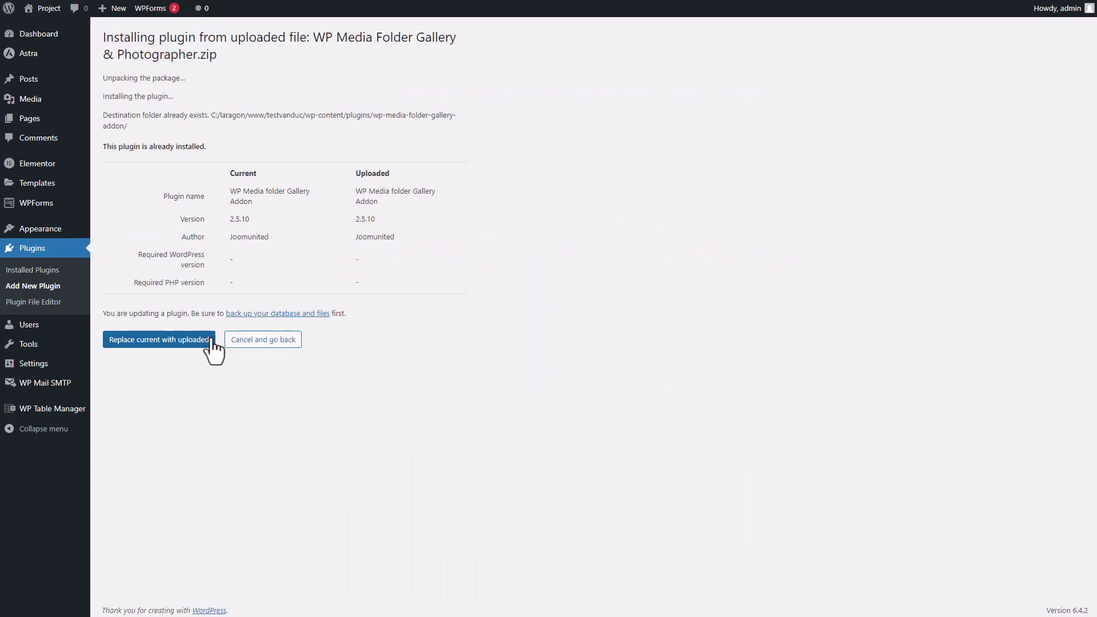
click(212, 339)
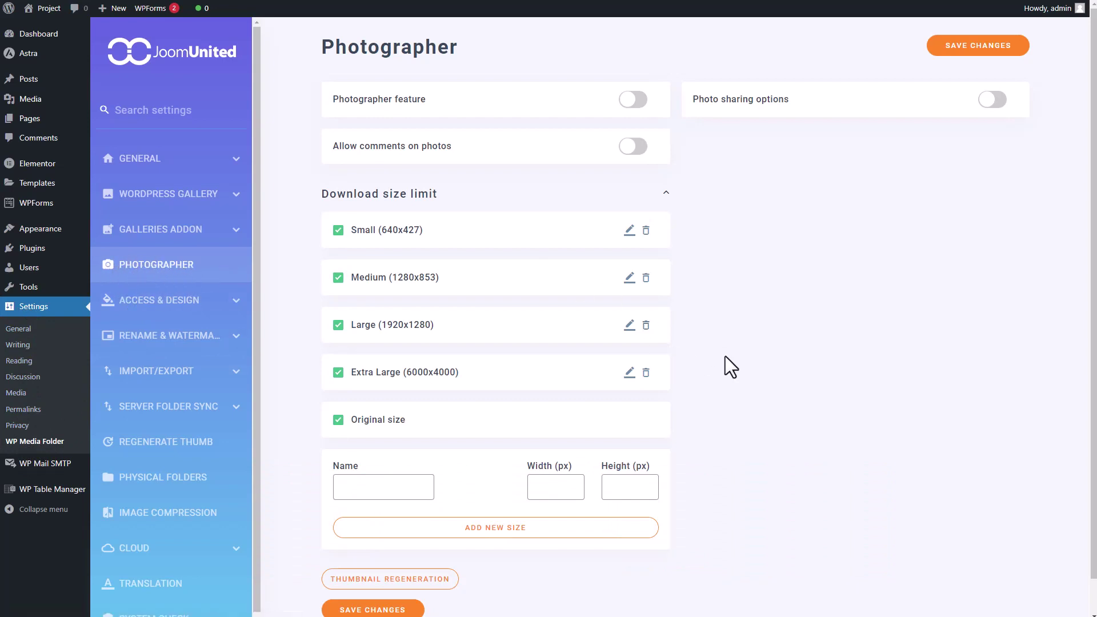
Step: Enable the photographer feature, photo comments and photo sharing options, then save
click(633, 100)
click(634, 146)
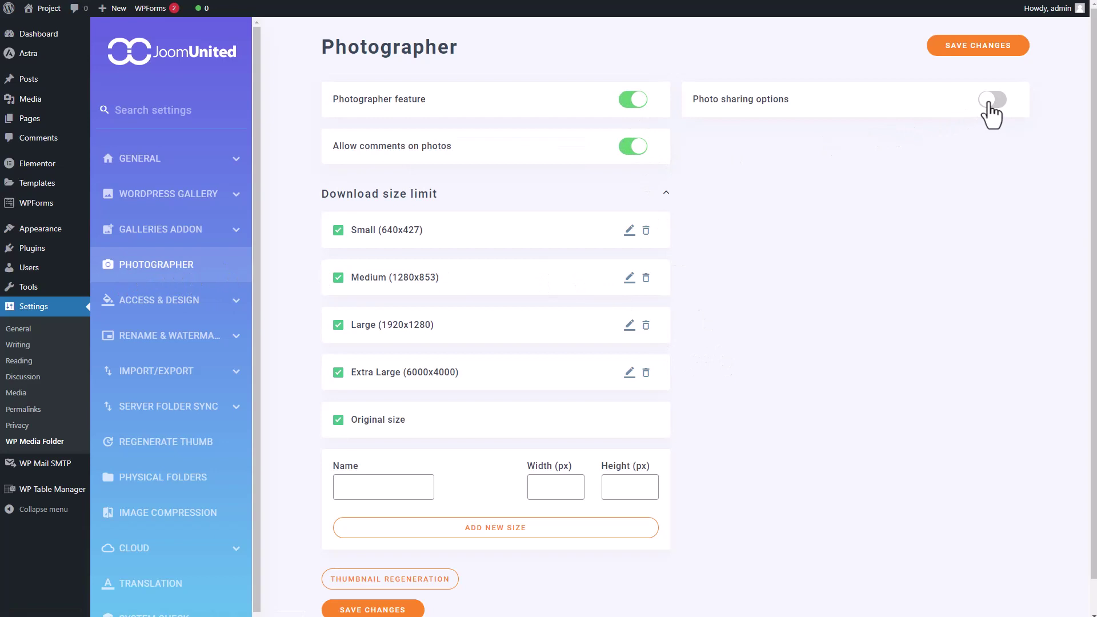
click(993, 100)
click(968, 50)
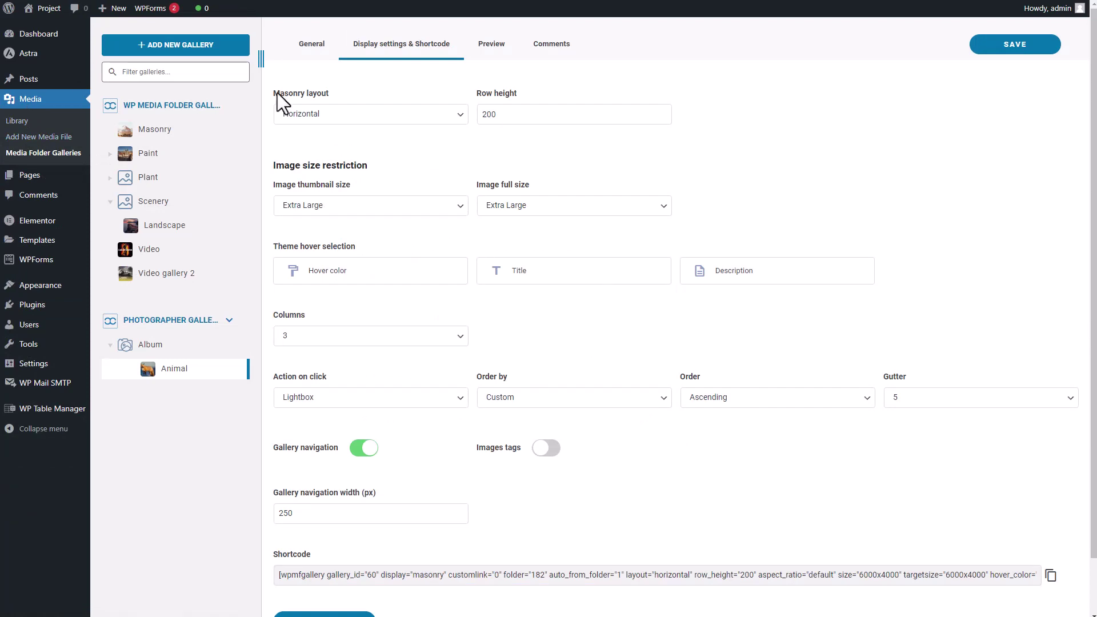
Step: Show the Animal gallery's General tab with its album level and source folder
click(316, 45)
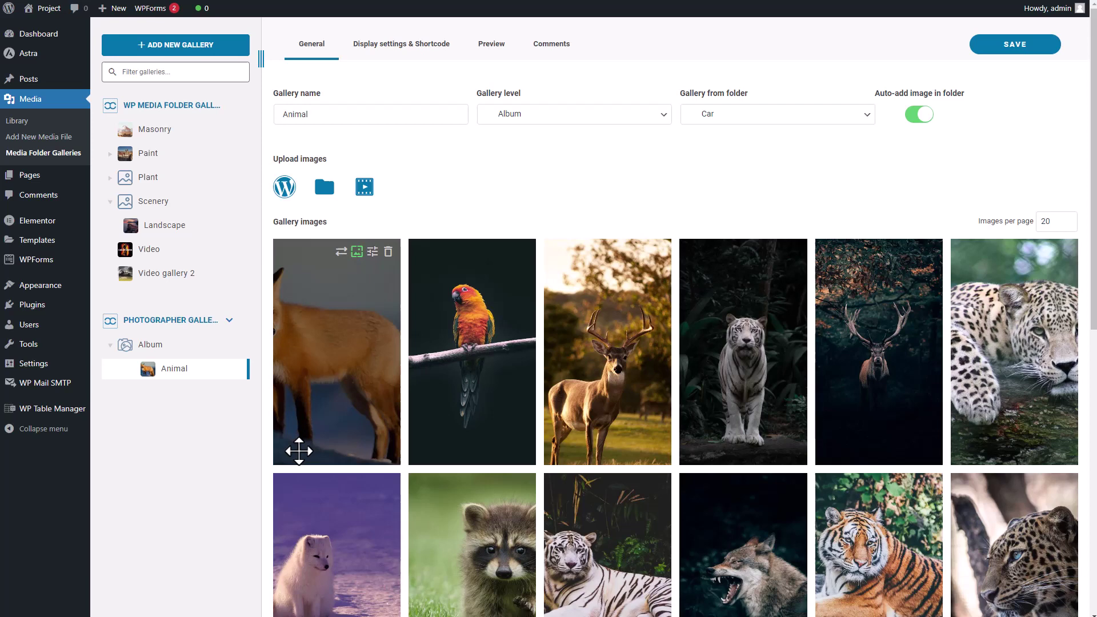
Step: Try the new-gallery options, closing the create forms without creating anything
click(211, 49)
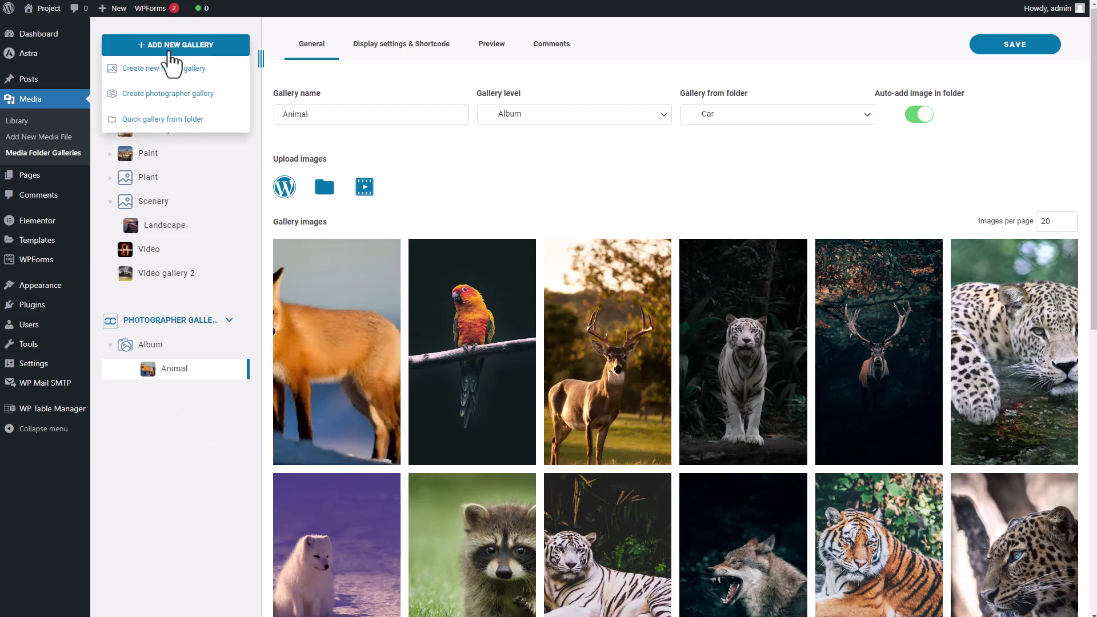
click(170, 75)
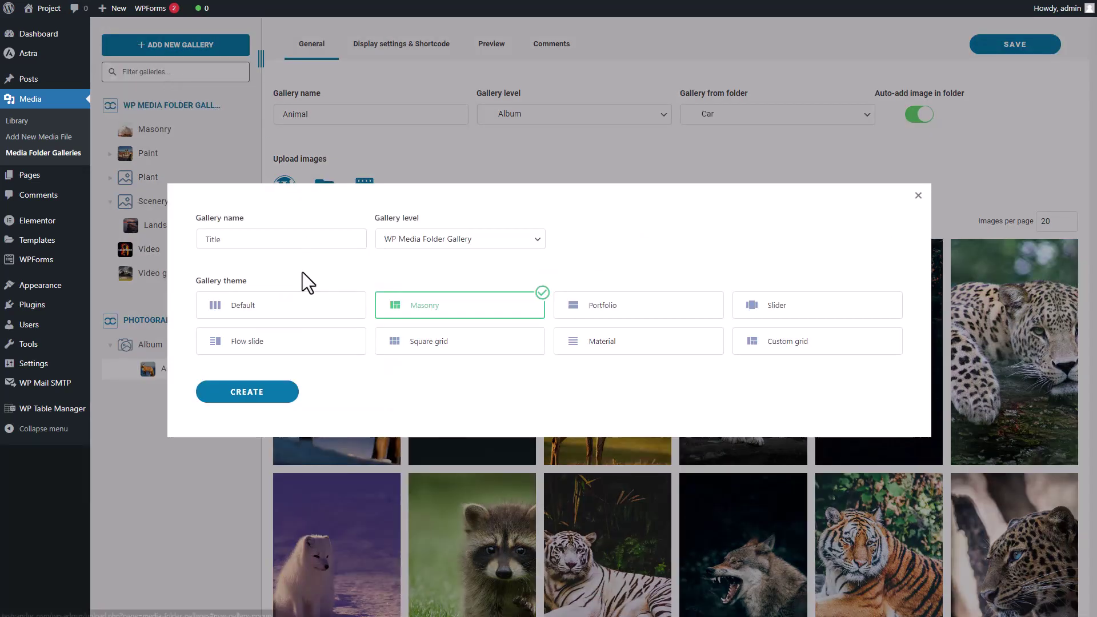
click(790, 162)
right_click(178, 371)
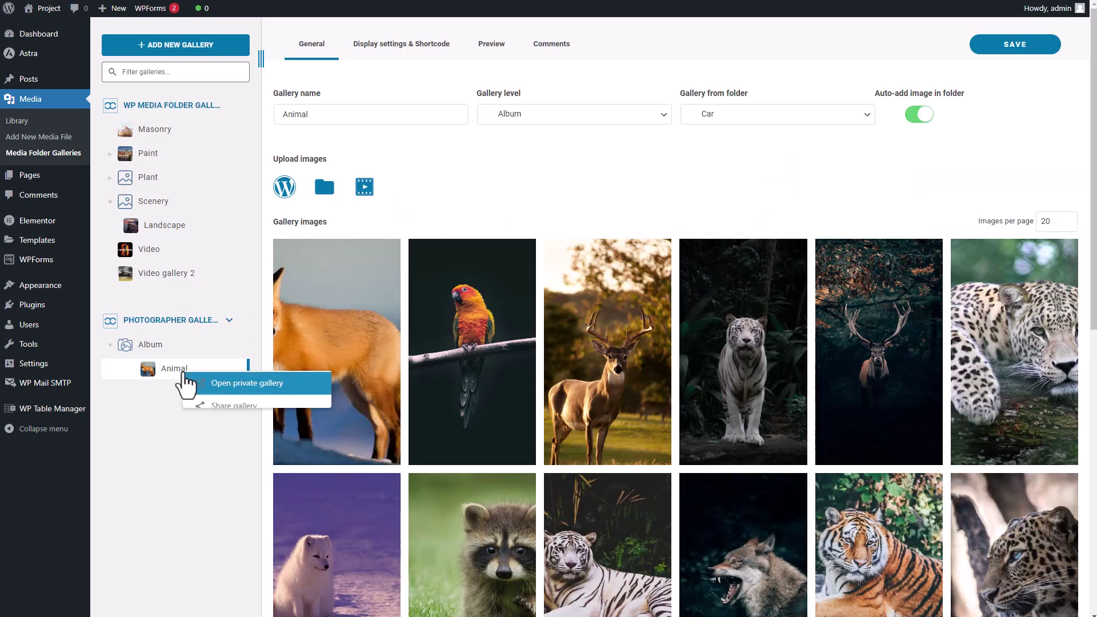
click(238, 434)
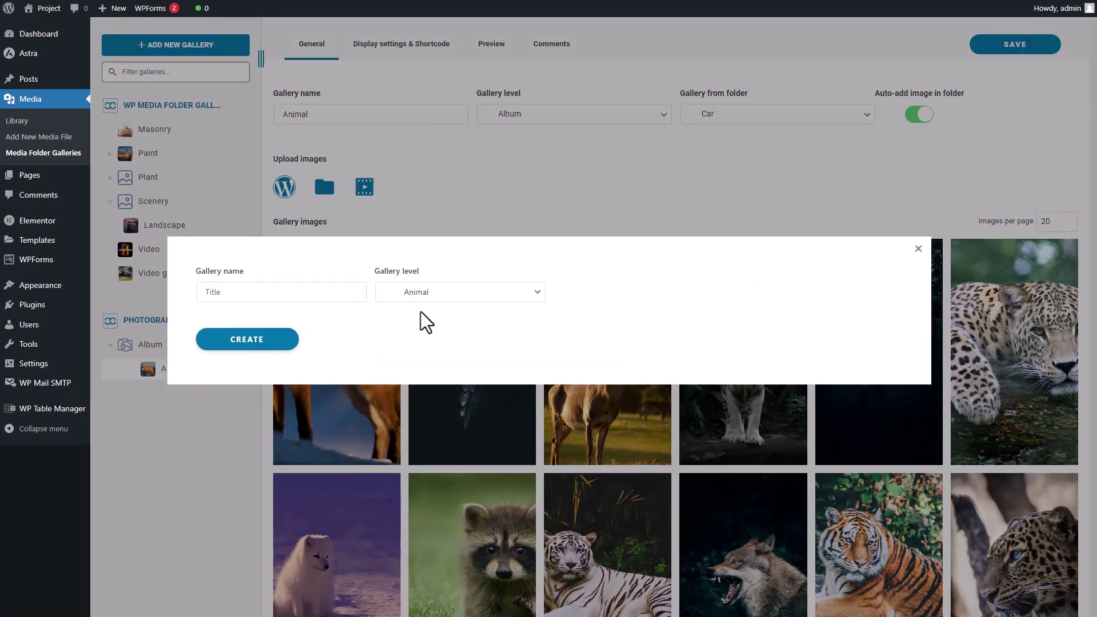
click(917, 250)
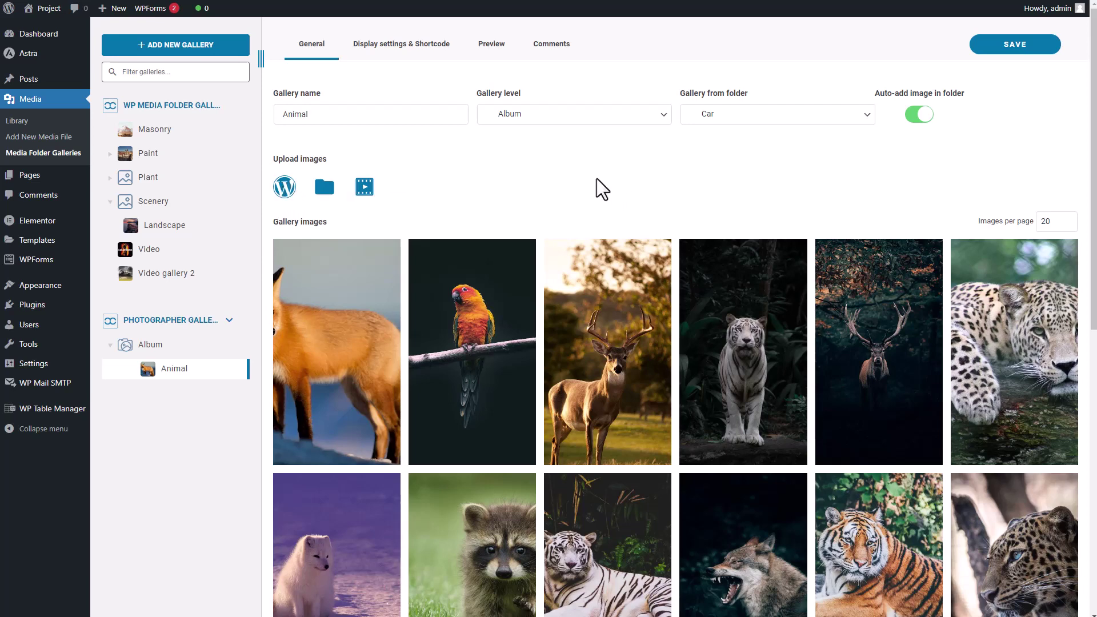
Step: Create a sub-gallery named 'suby' under the Animal gallery
right_click(174, 371)
click(229, 437)
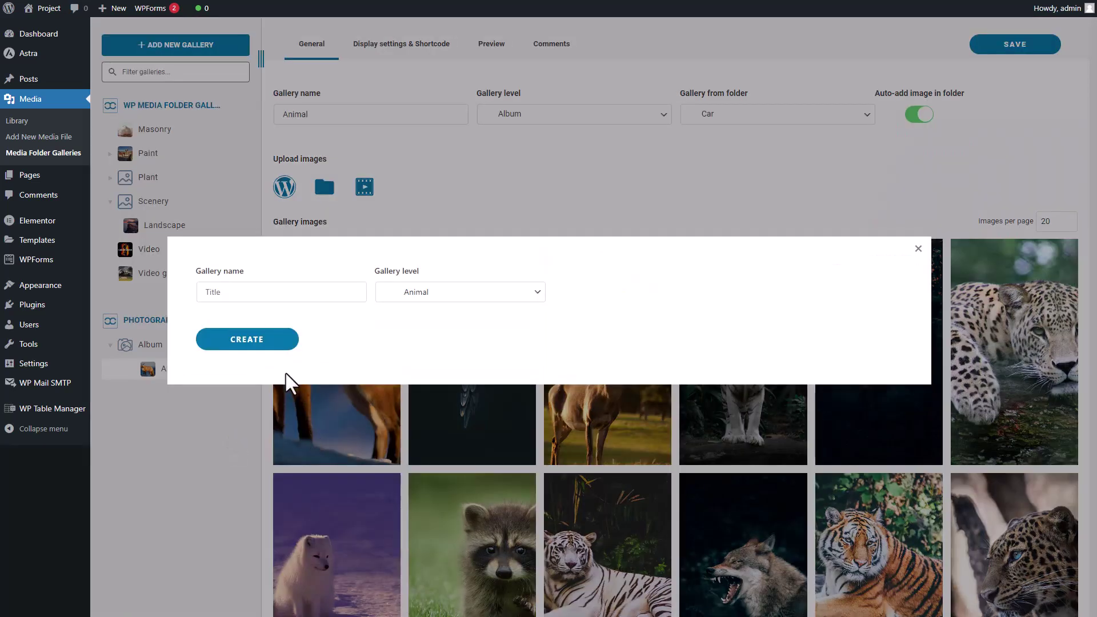
click(280, 294)
text(sub)
text(y)
click(262, 343)
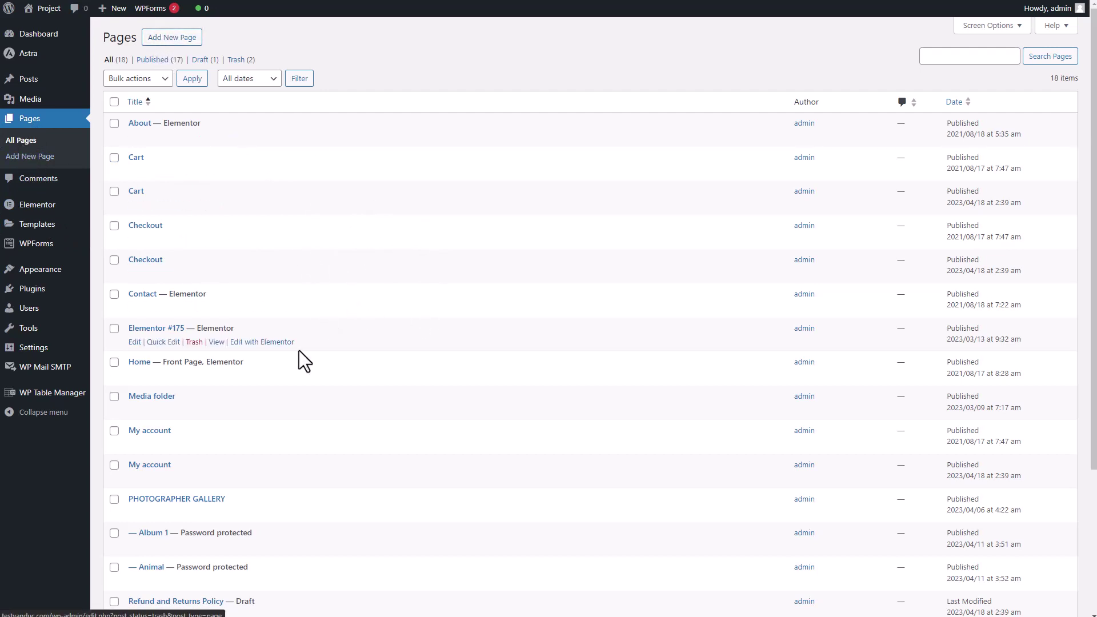
Step: Add a WP Media Folder Gallery Addon widget in a new section on the Home page
click(263, 376)
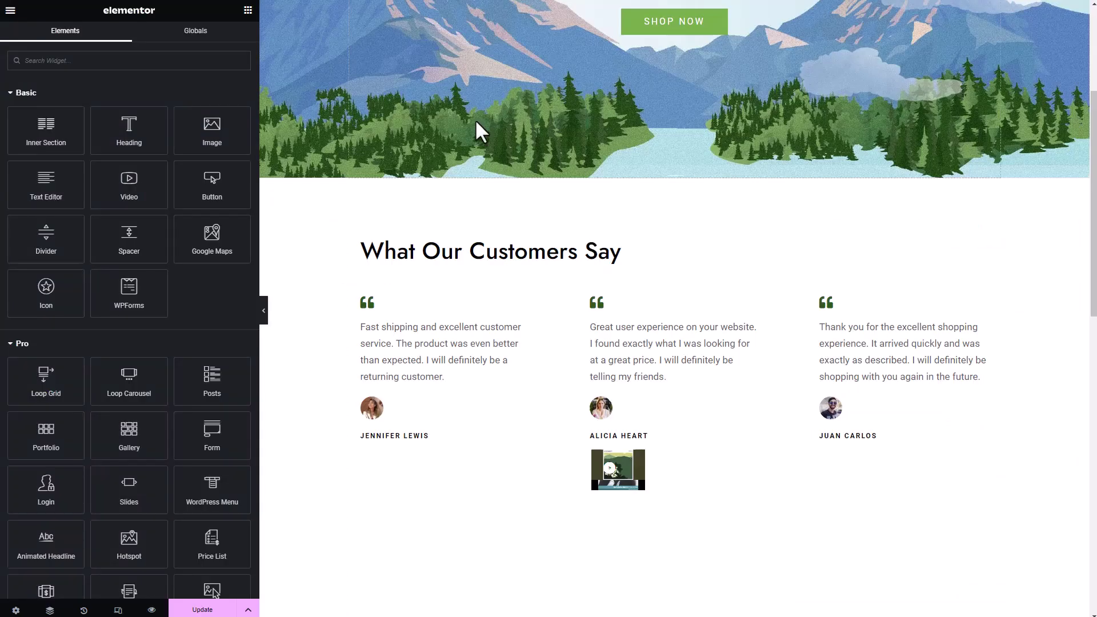
click(657, 182)
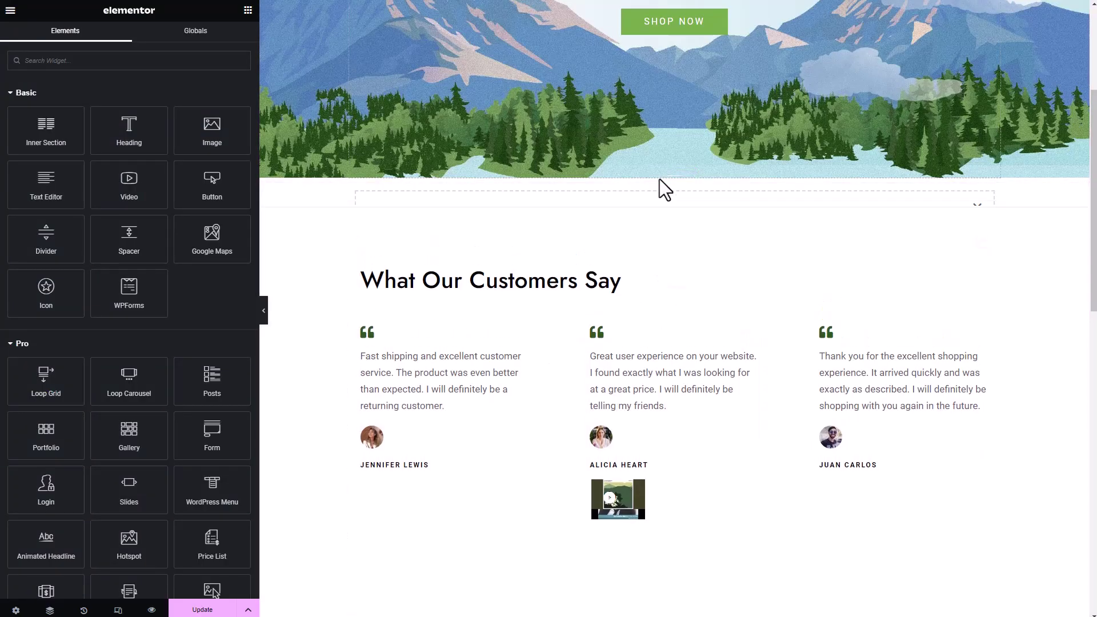
click(180, 68)
text(wp)
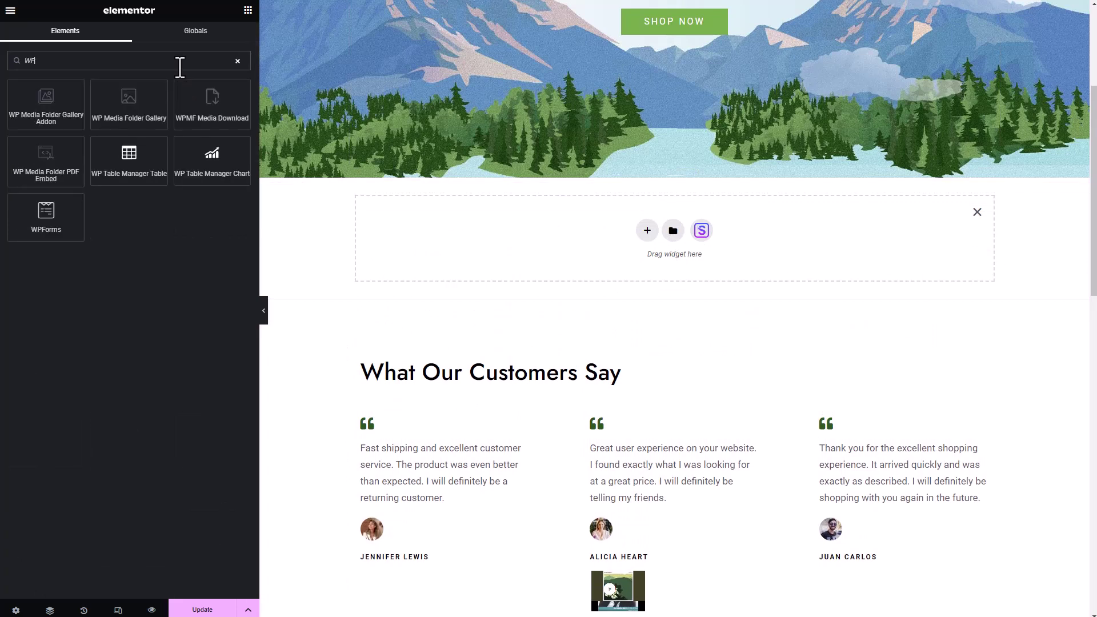
drag(45, 102, 589, 246)
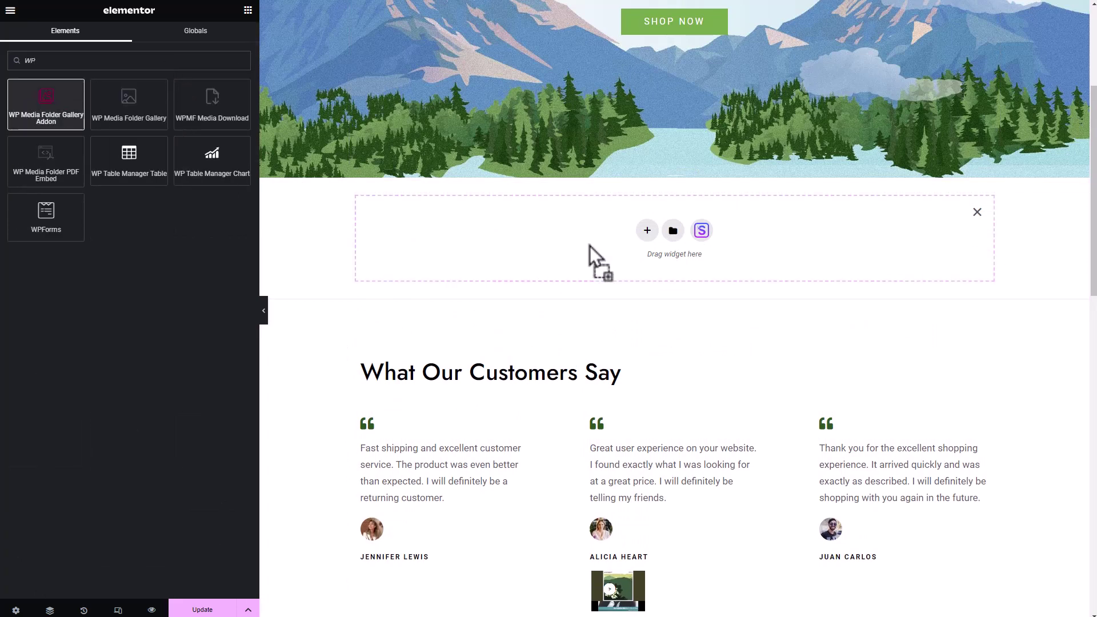
Step: Set the widget's resolution to Large - 1024 x 1024 and show the Animal gallery
click(159, 245)
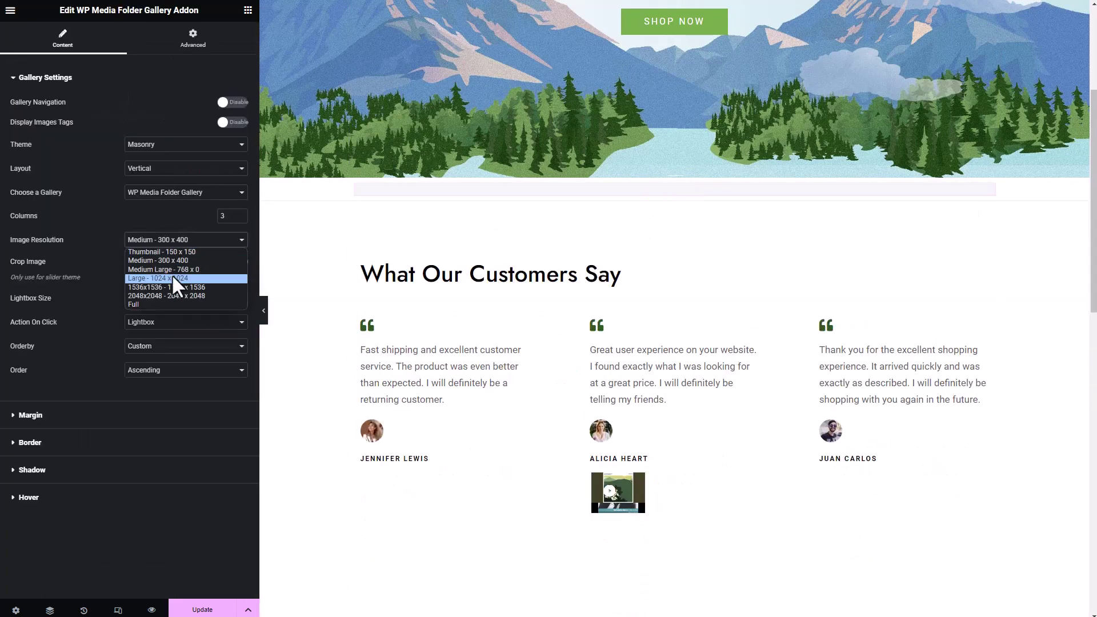
click(172, 276)
click(188, 198)
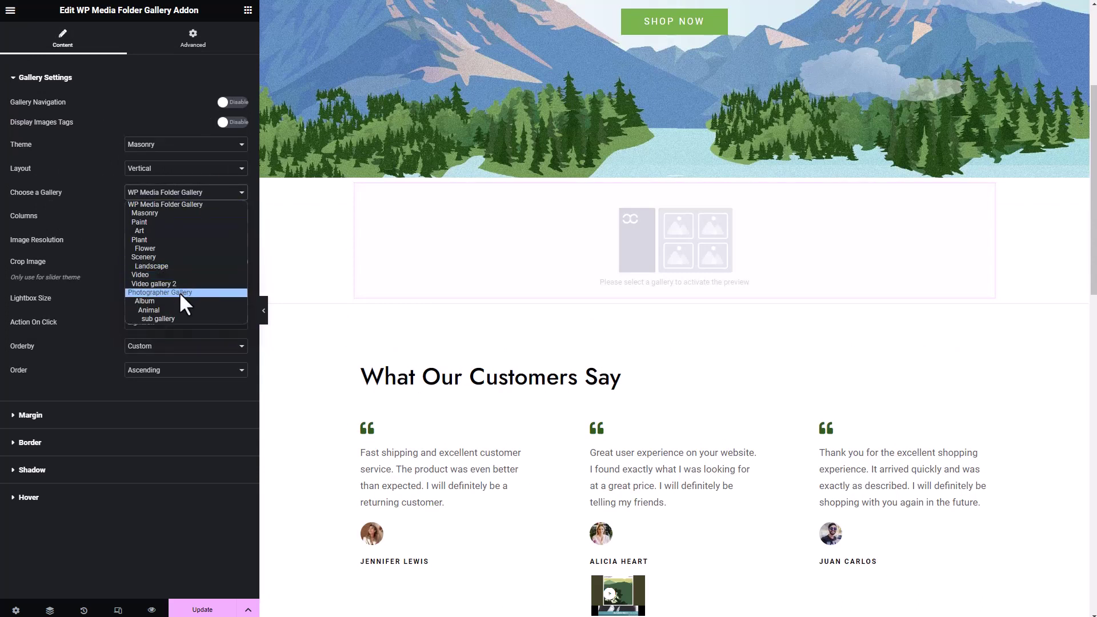
click(170, 309)
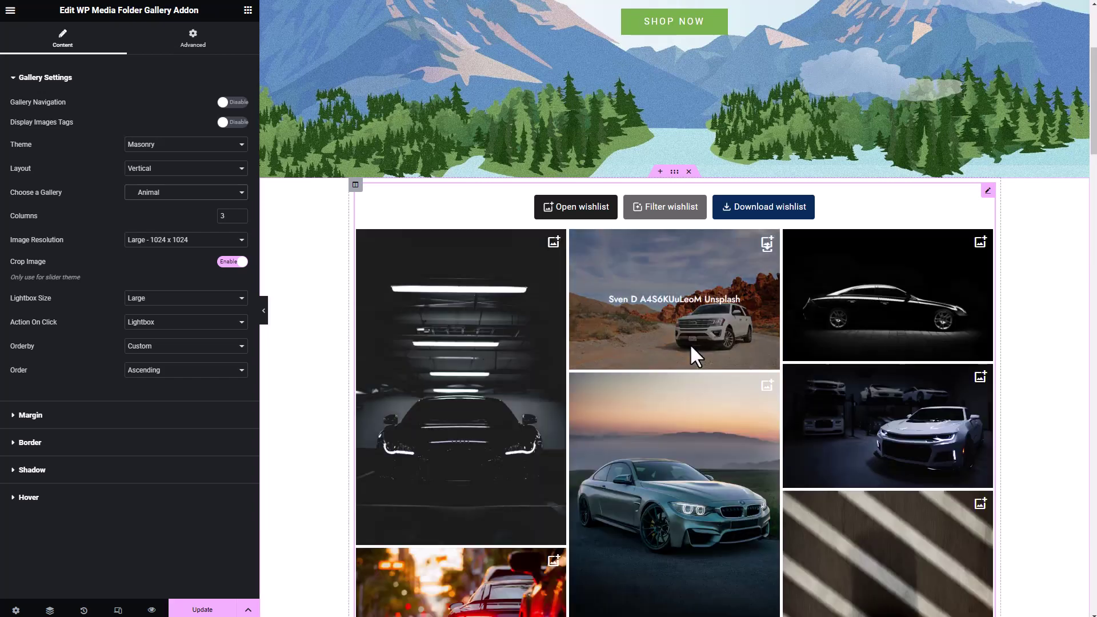
Step: Switch the gallery theme to Slider, then back to another layout, and page through photos
scroll(691, 344, down, 3)
scroll(490, 299, up, 2)
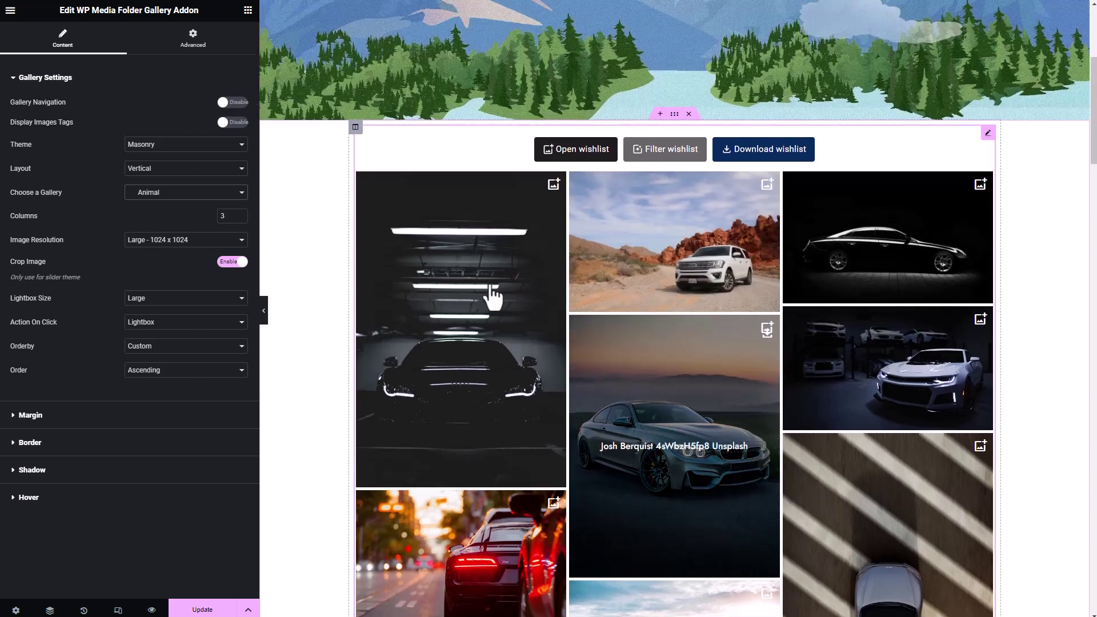
click(182, 150)
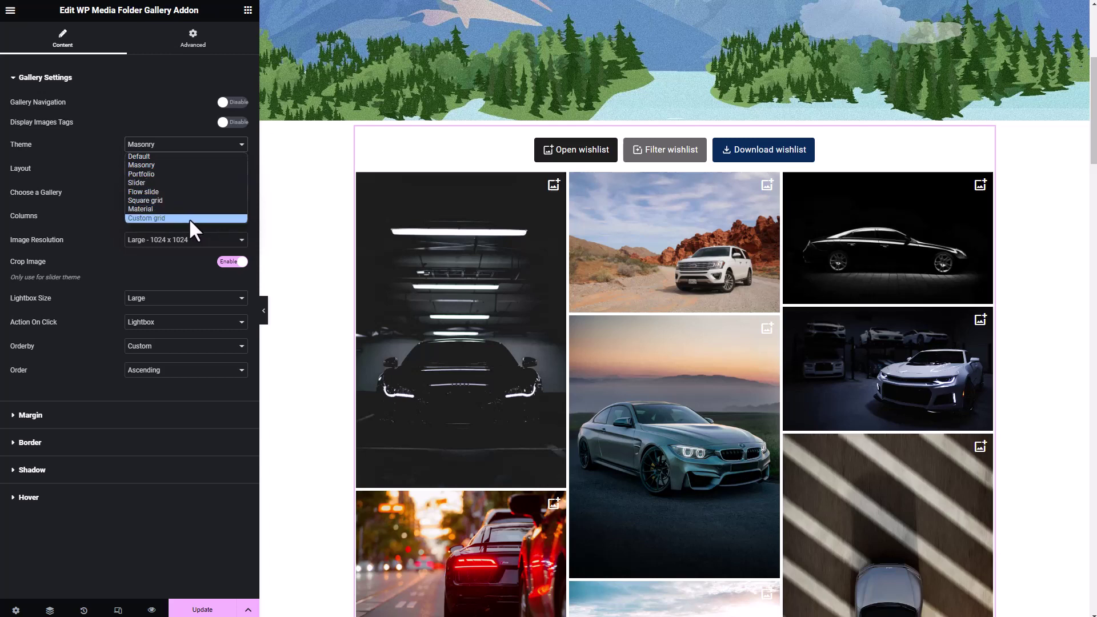
click(177, 182)
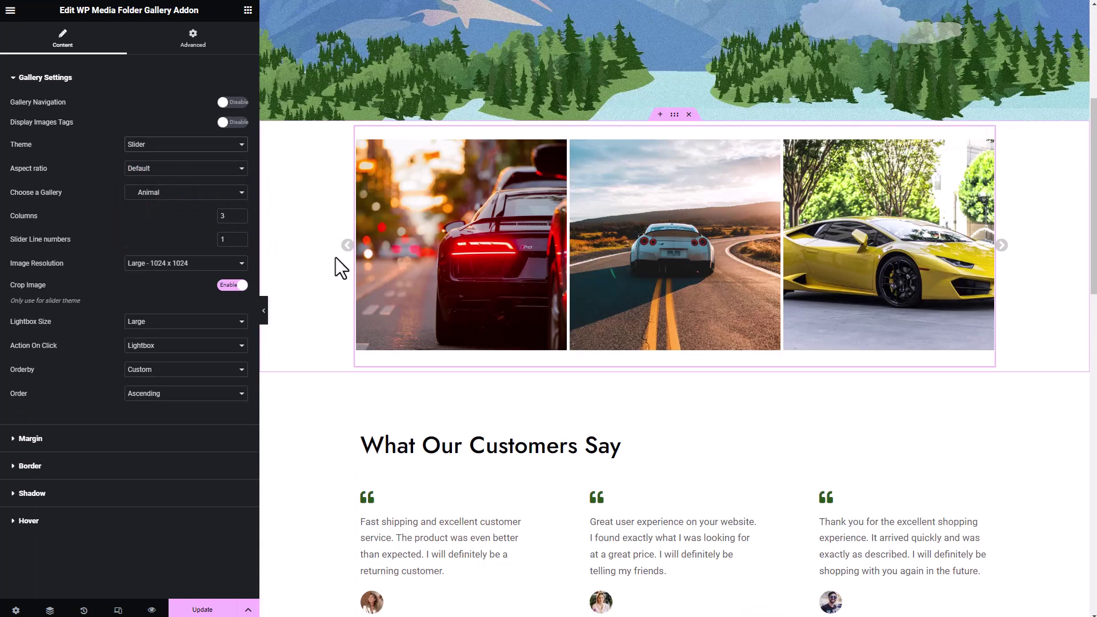
click(186, 144)
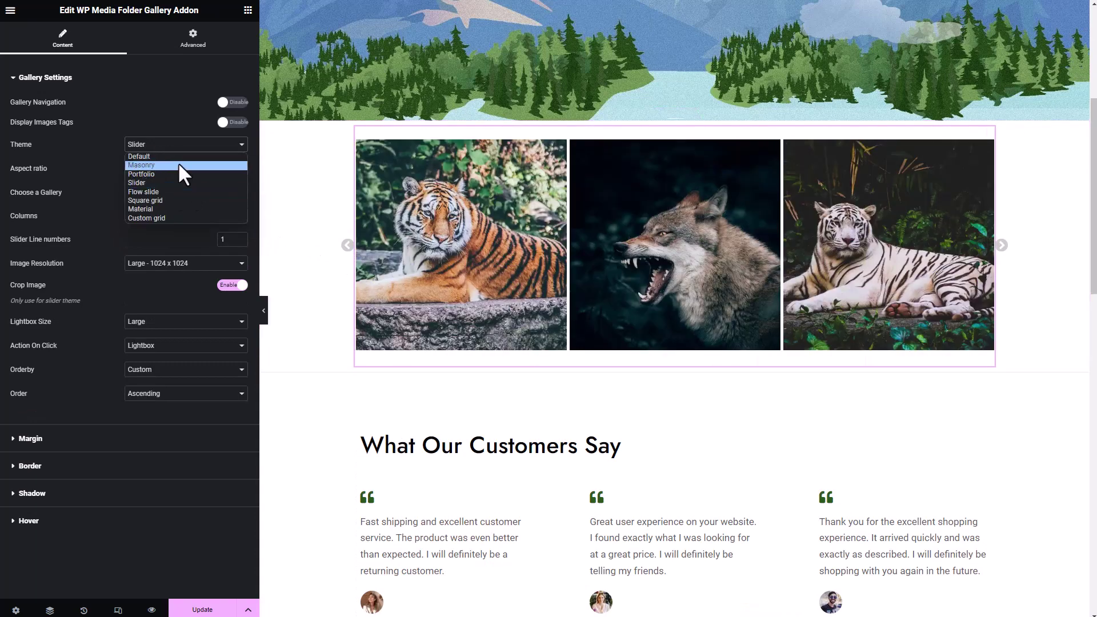
click(178, 192)
click(982, 331)
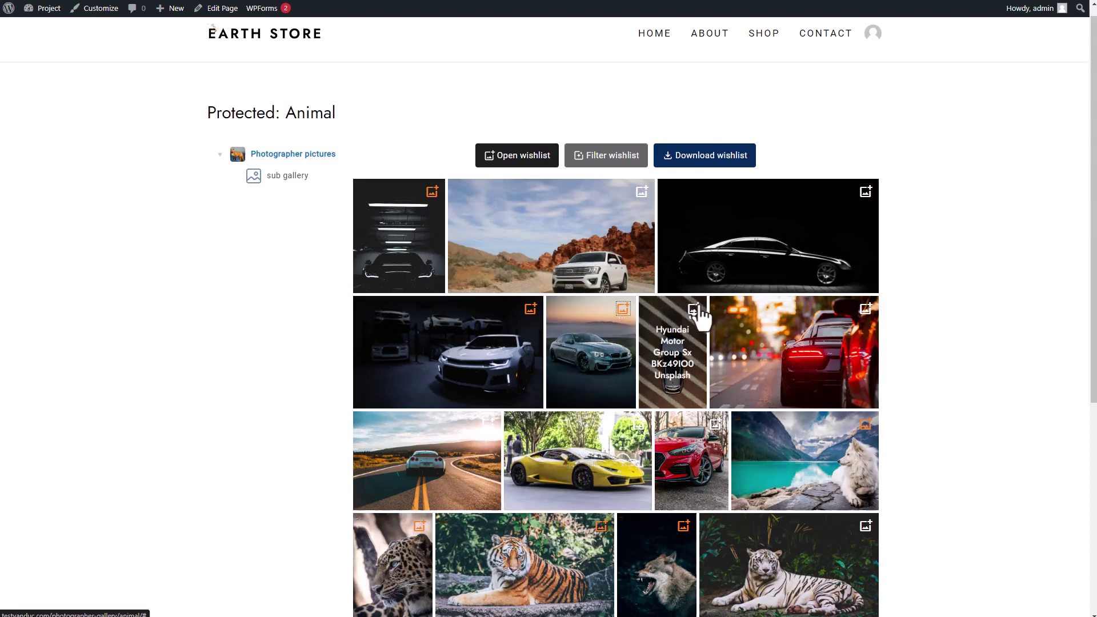
Step: Wishlist the striped car photo, review the wishlist, filter to it and choose a download size
click(694, 309)
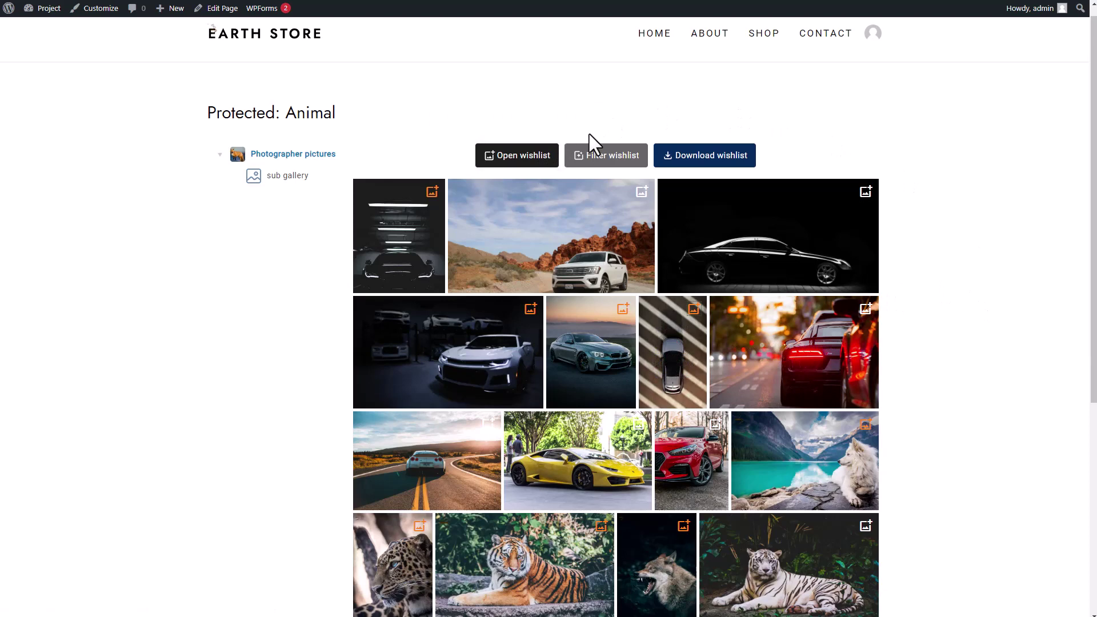
click(517, 160)
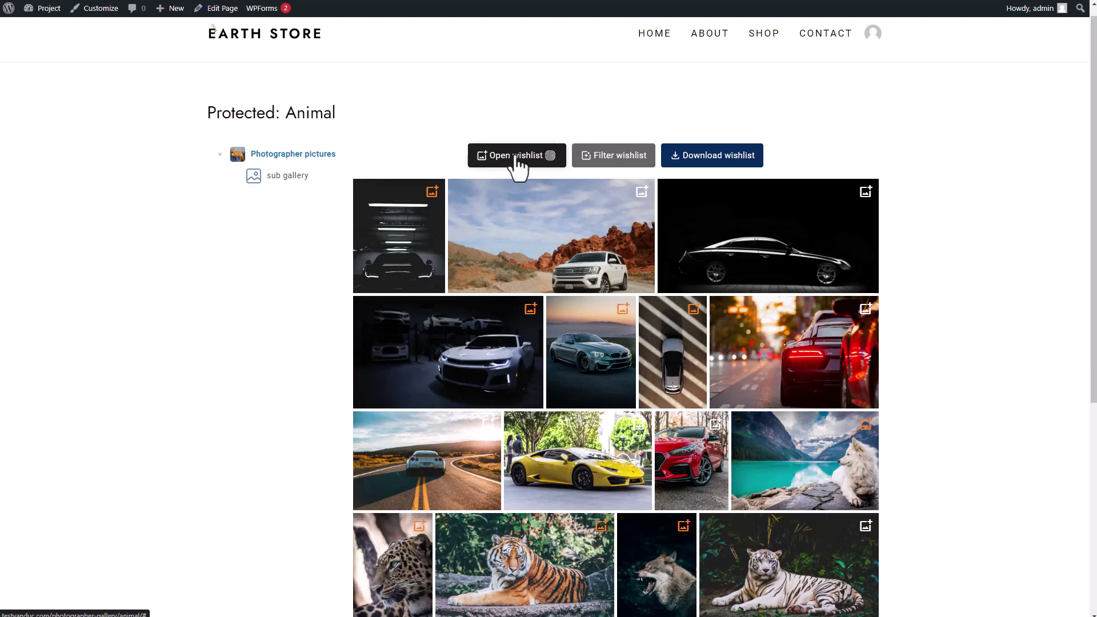
scroll(660, 240, down, 9)
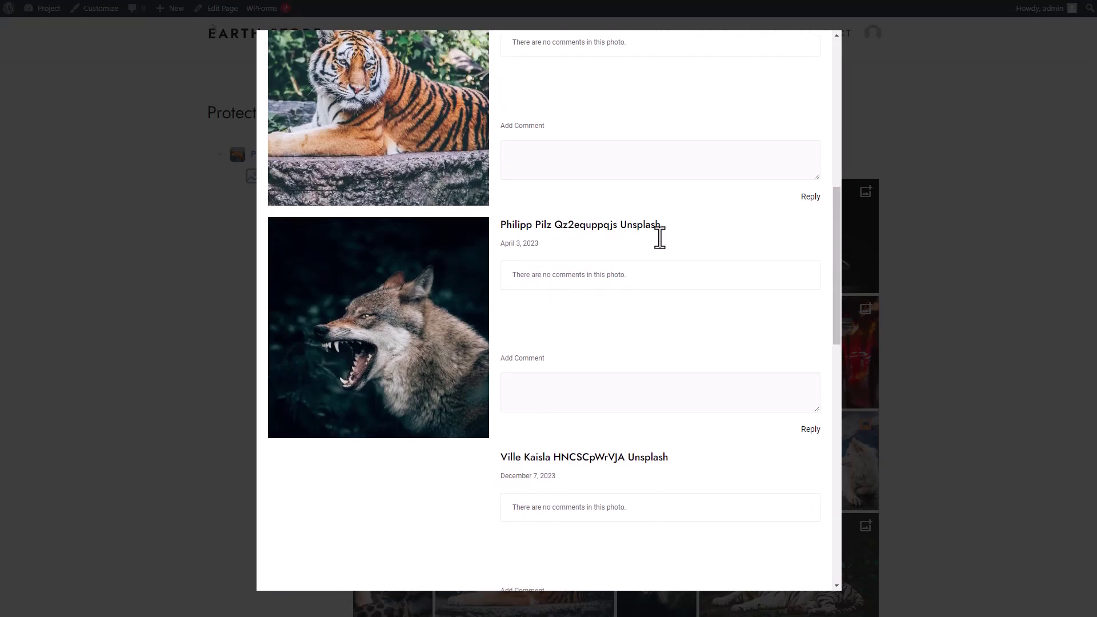
scroll(660, 240, down, 5)
click(952, 255)
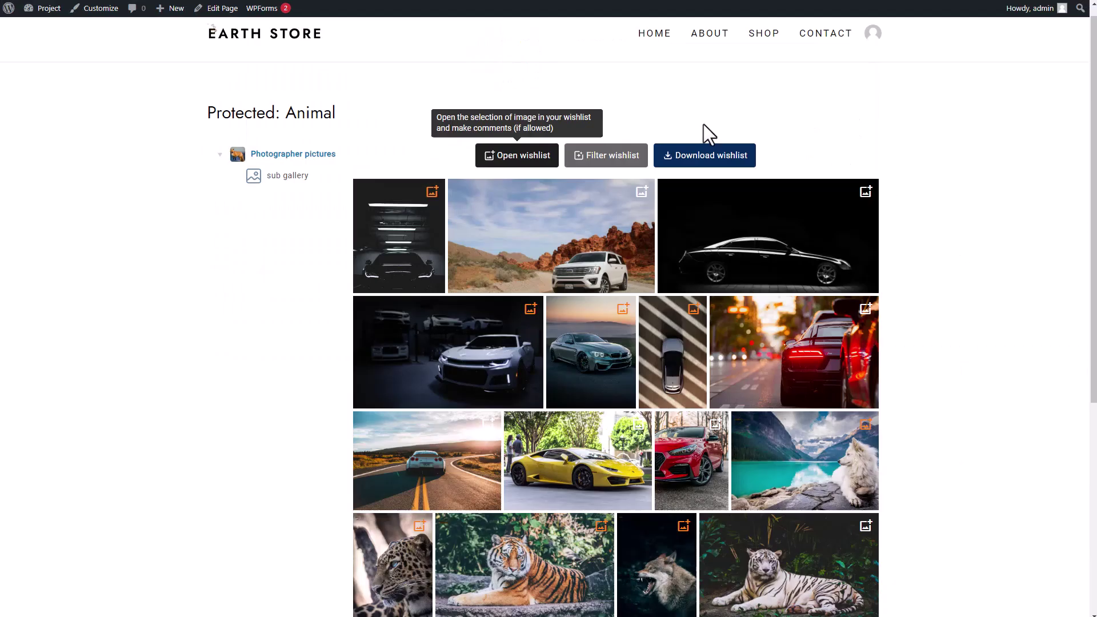
click(609, 165)
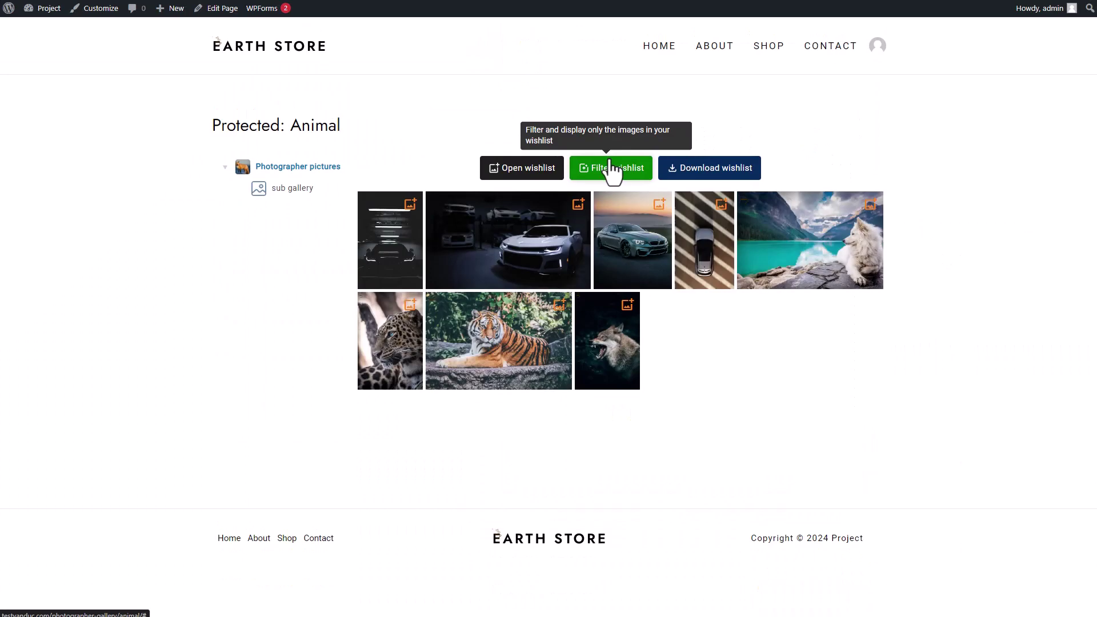
click(717, 171)
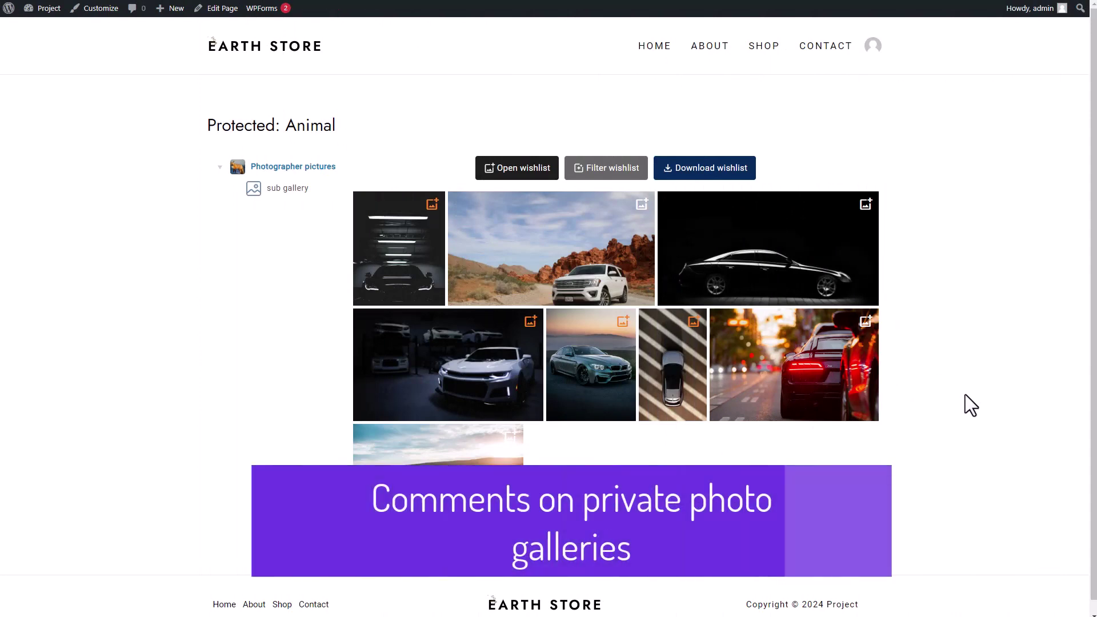
Step: From the wishlist, post a 'wow' comment on the wolf photo
click(504, 170)
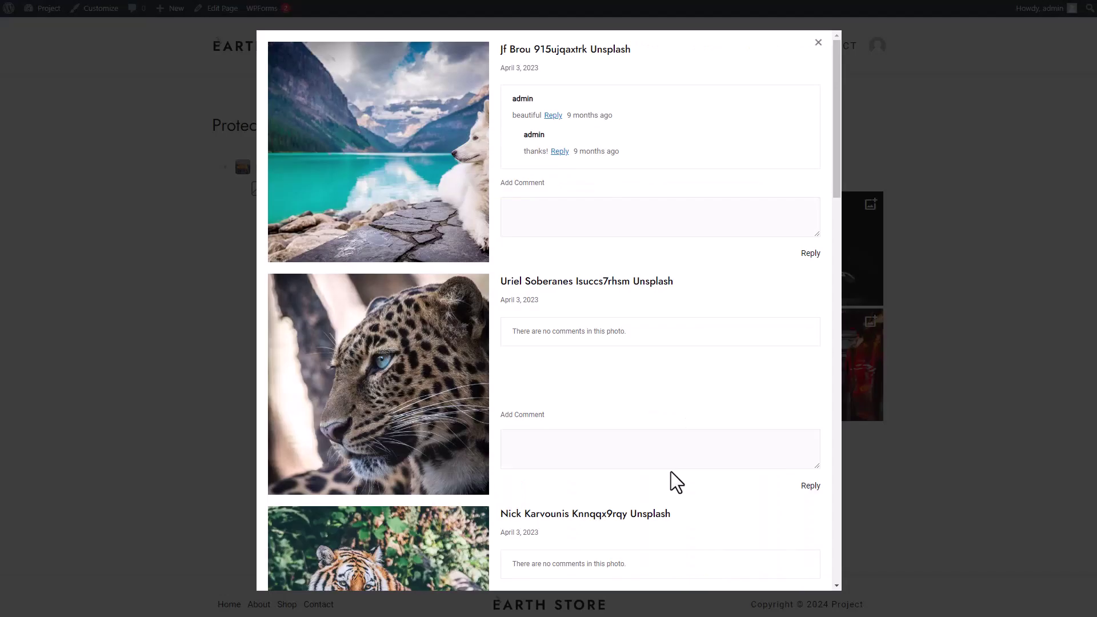
scroll(657, 457, down, 3)
scroll(634, 421, down, 1)
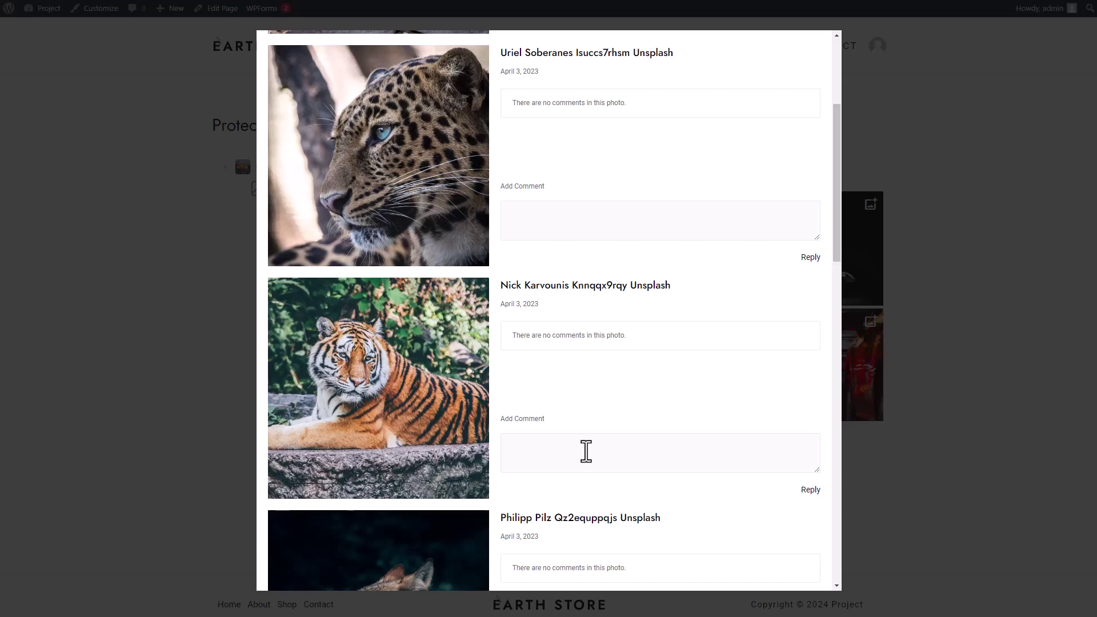
scroll(591, 445, down, 5)
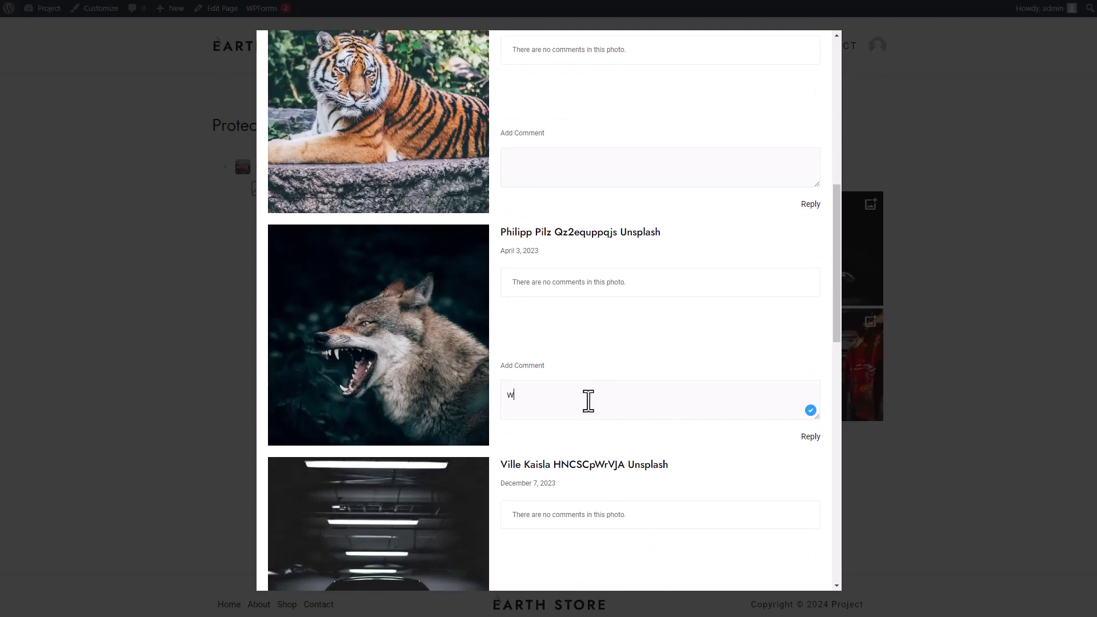
key(Return)
click(809, 440)
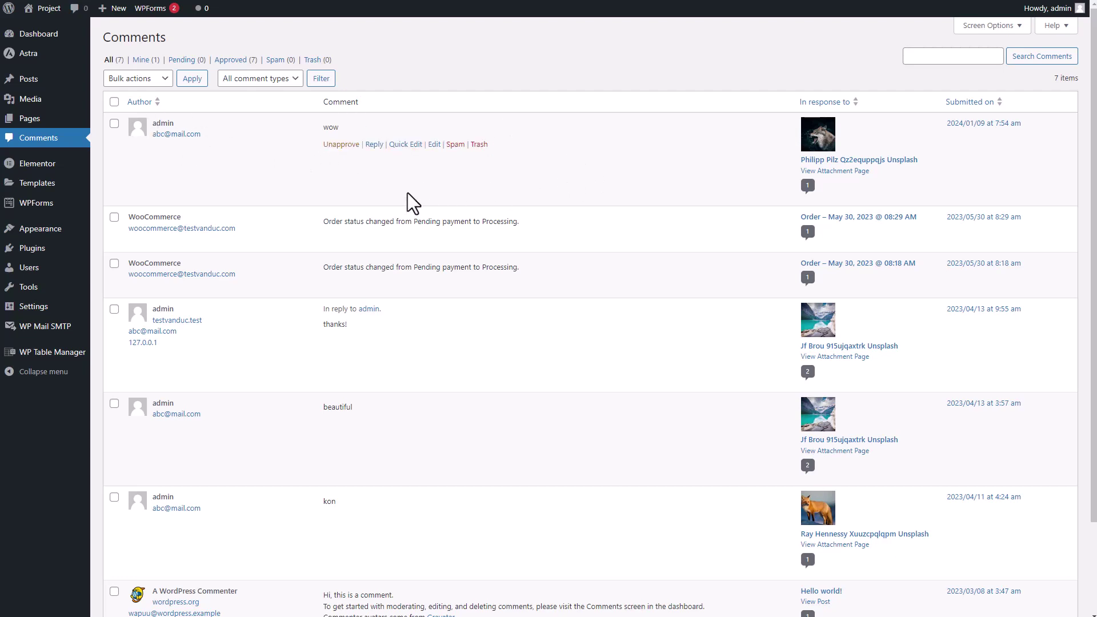
Step: Reply 'thanks' to the wow comment on the wolf photo
click(375, 150)
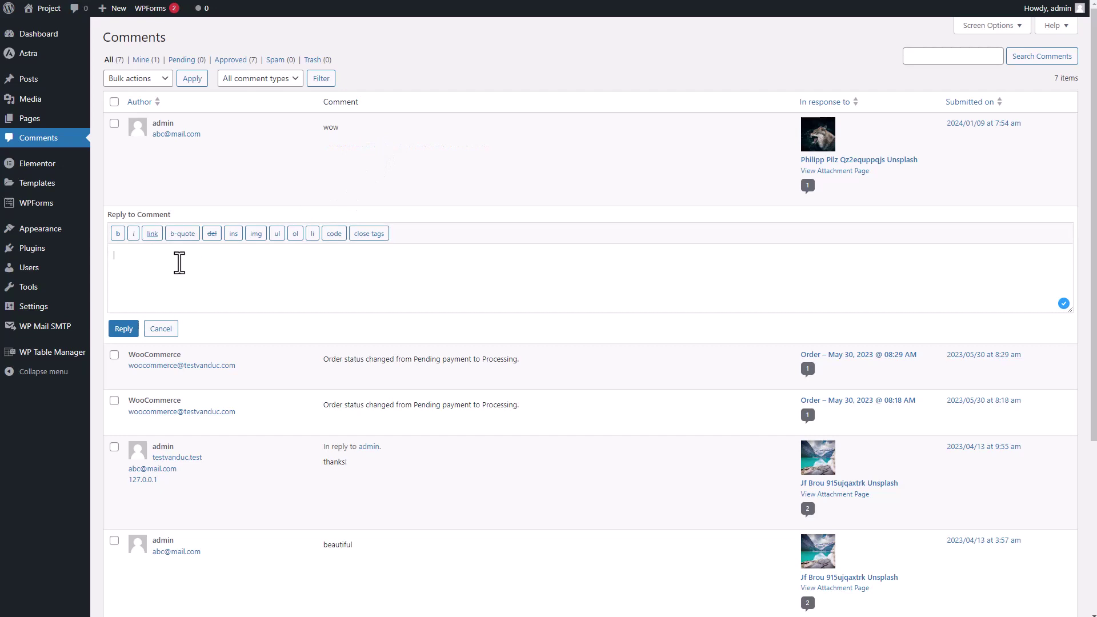
click(127, 325)
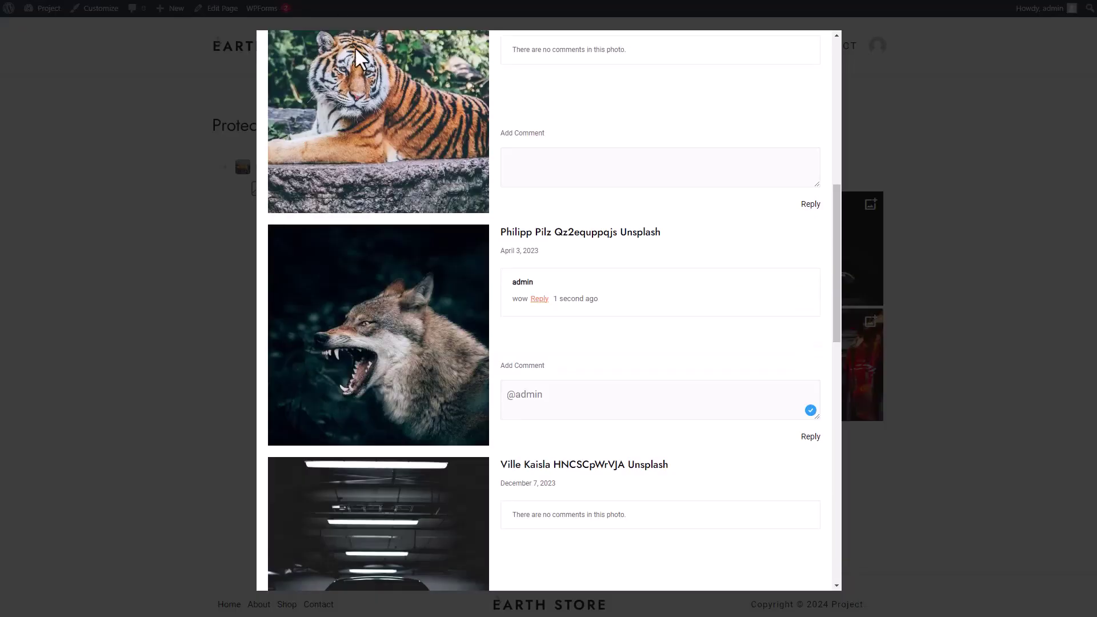
click(921, 362)
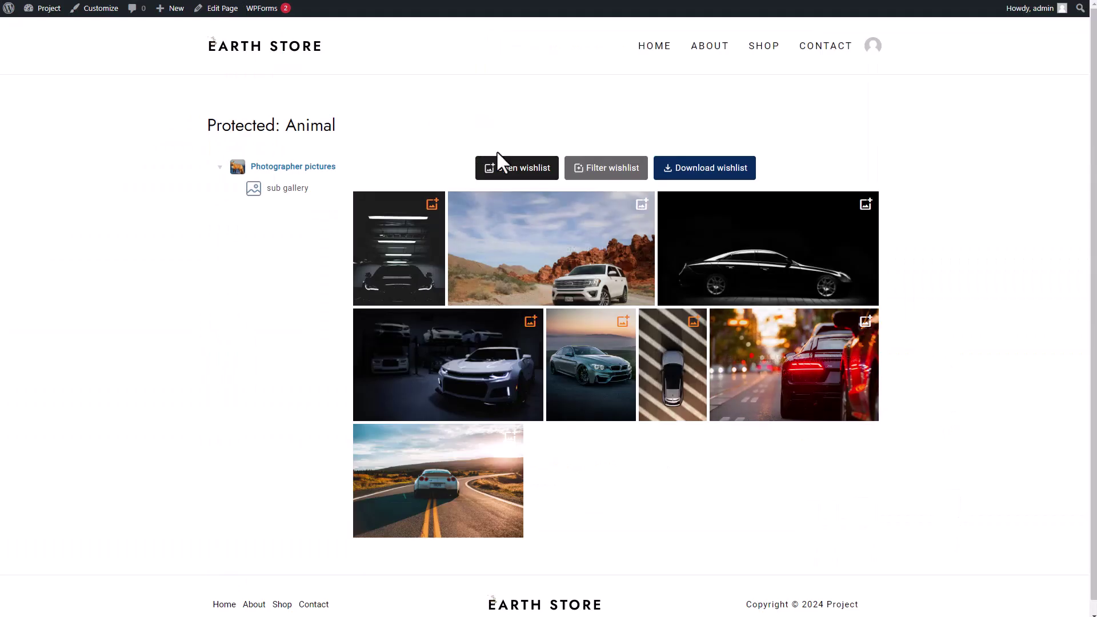
Step: Reopen the wishlist and scroll down to confirm the 'thanks' reply appears
click(503, 167)
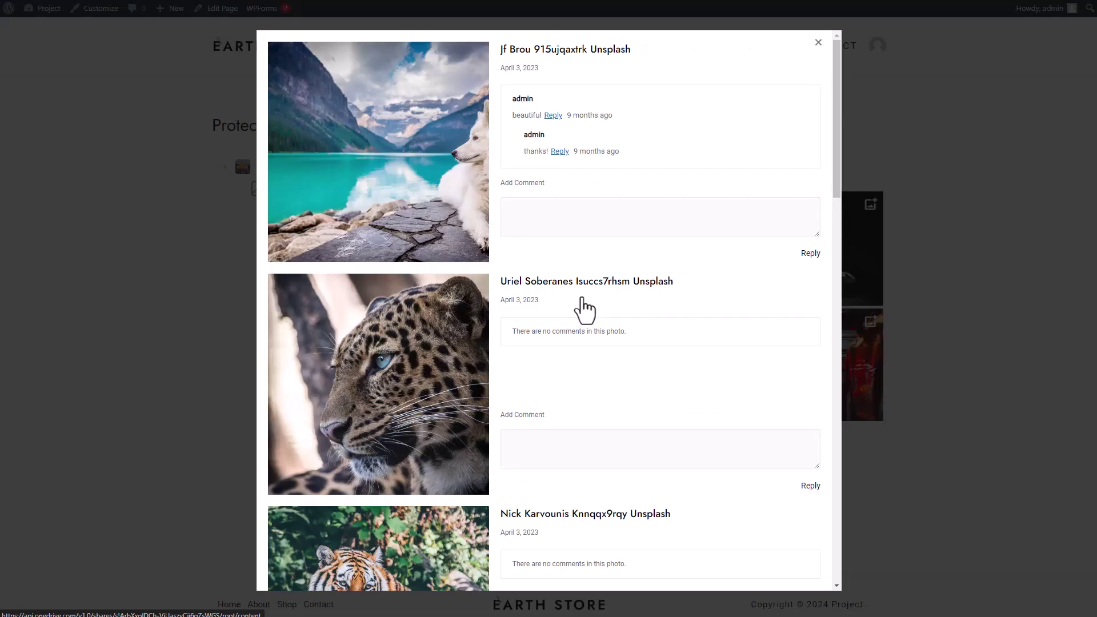
scroll(605, 340, down, 8)
scroll(619, 337, down, 1)
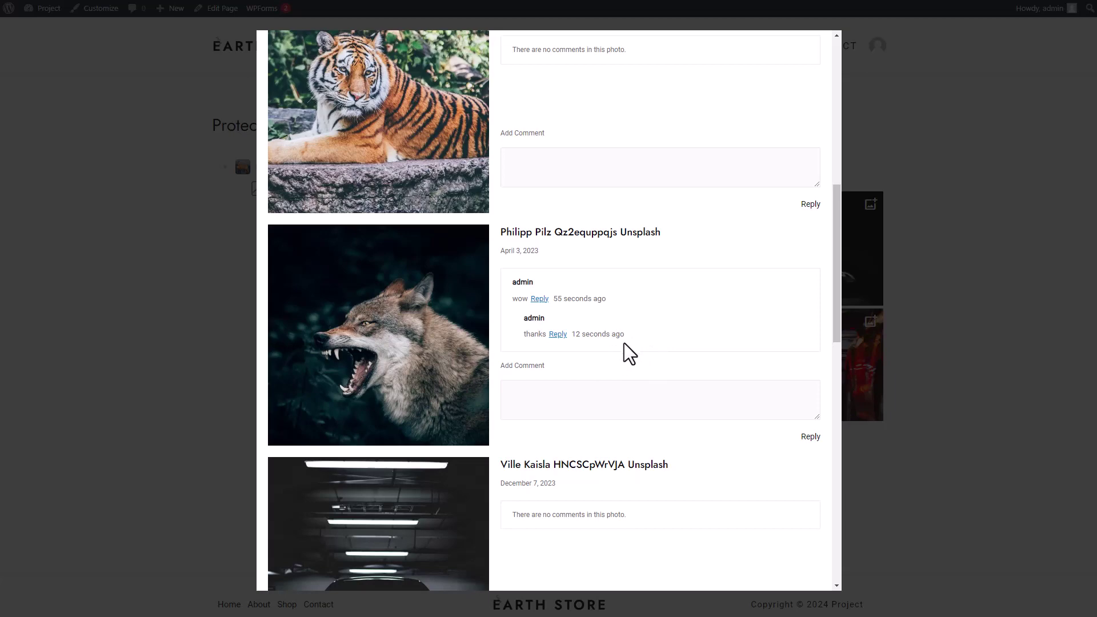
scroll(624, 343, down, 2)
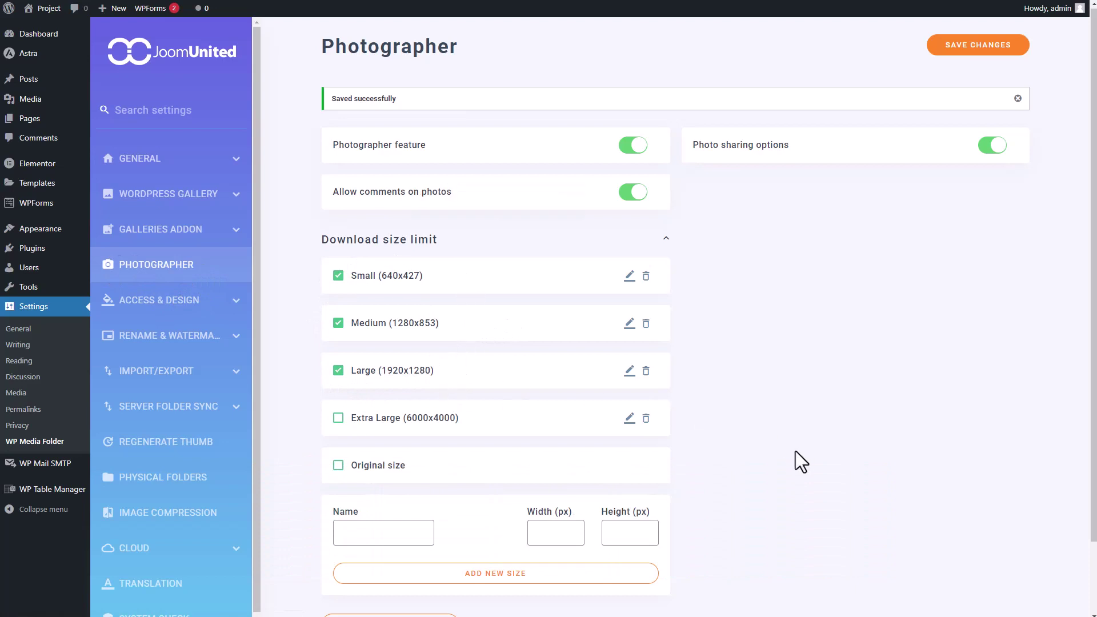
Step: Keep Extra Large and Original sizes excluded, so downloads allow only Small, Medium and Large
click(339, 419)
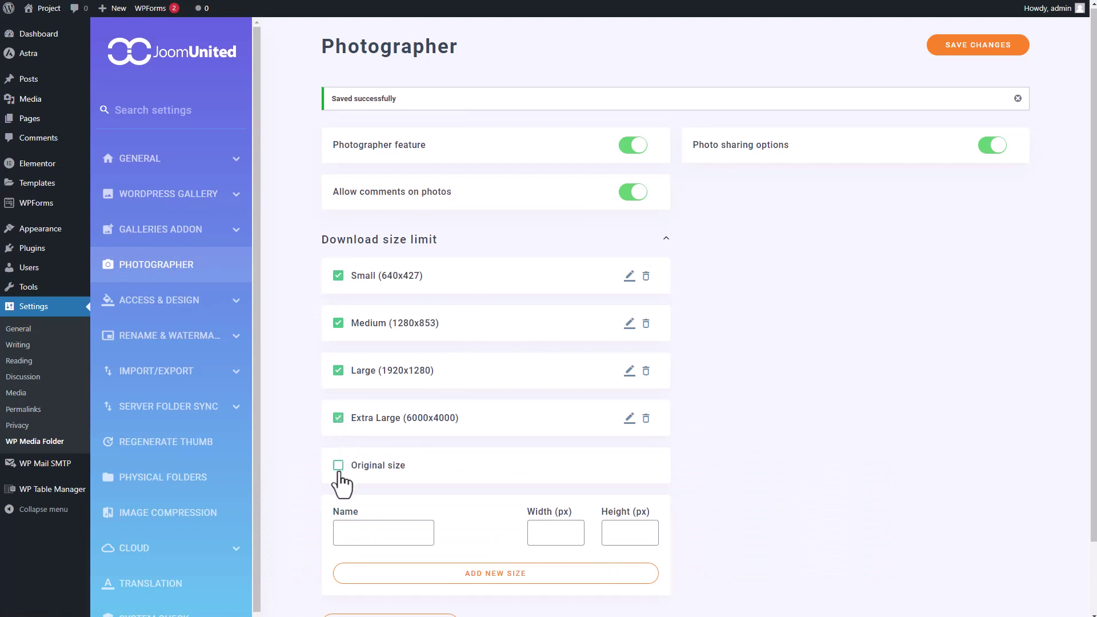
click(338, 466)
click(338, 465)
click(338, 417)
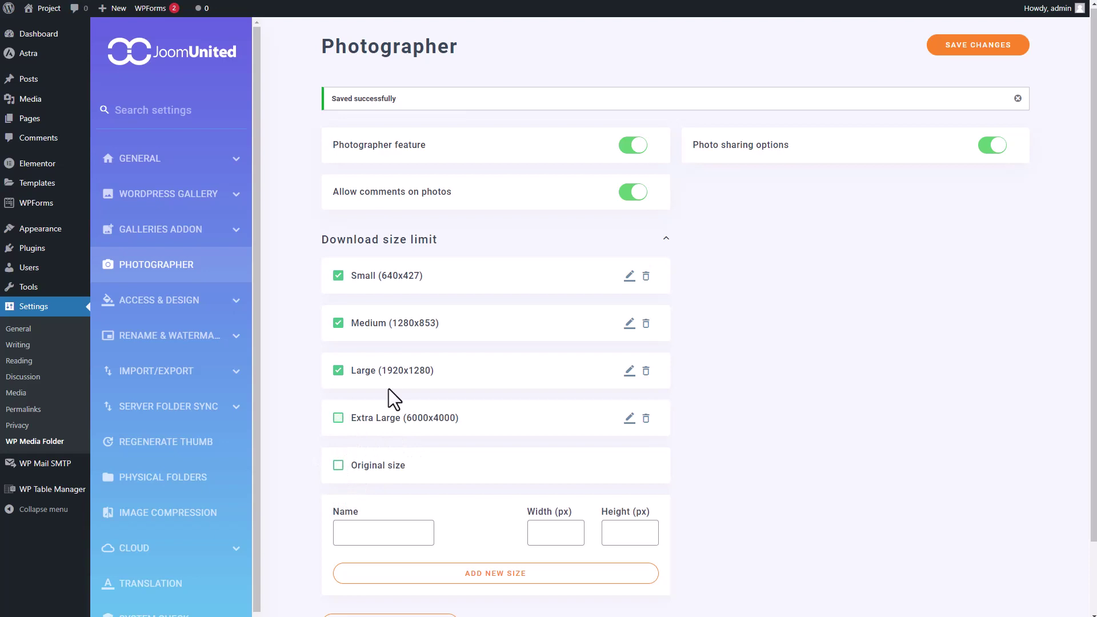
Step: Check the Large download size, leaving its width at 1920
click(629, 370)
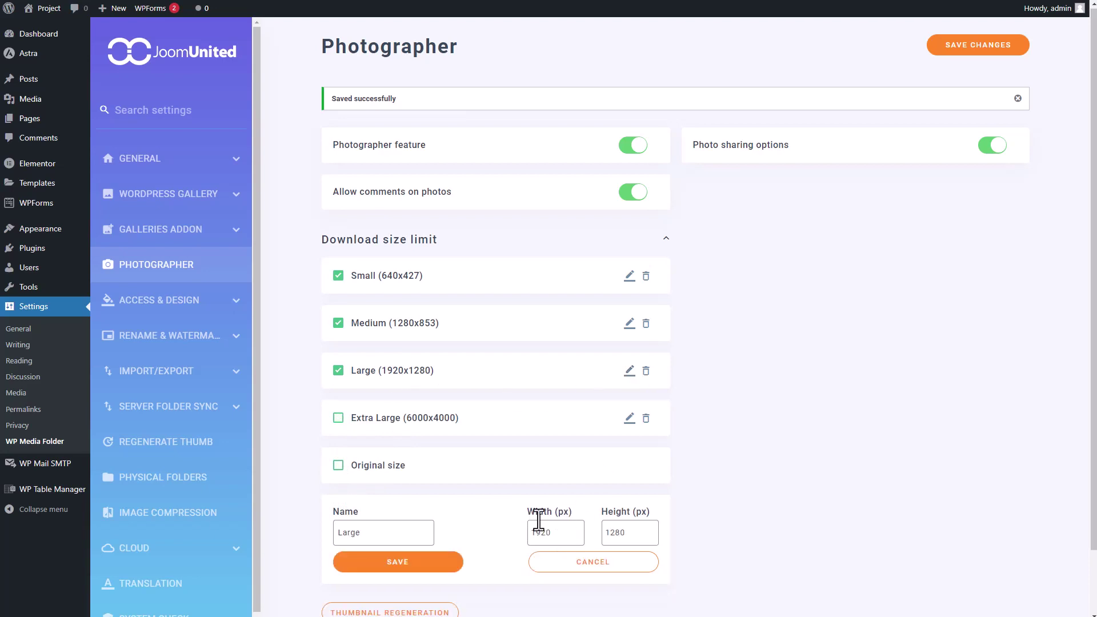
double_click(566, 534)
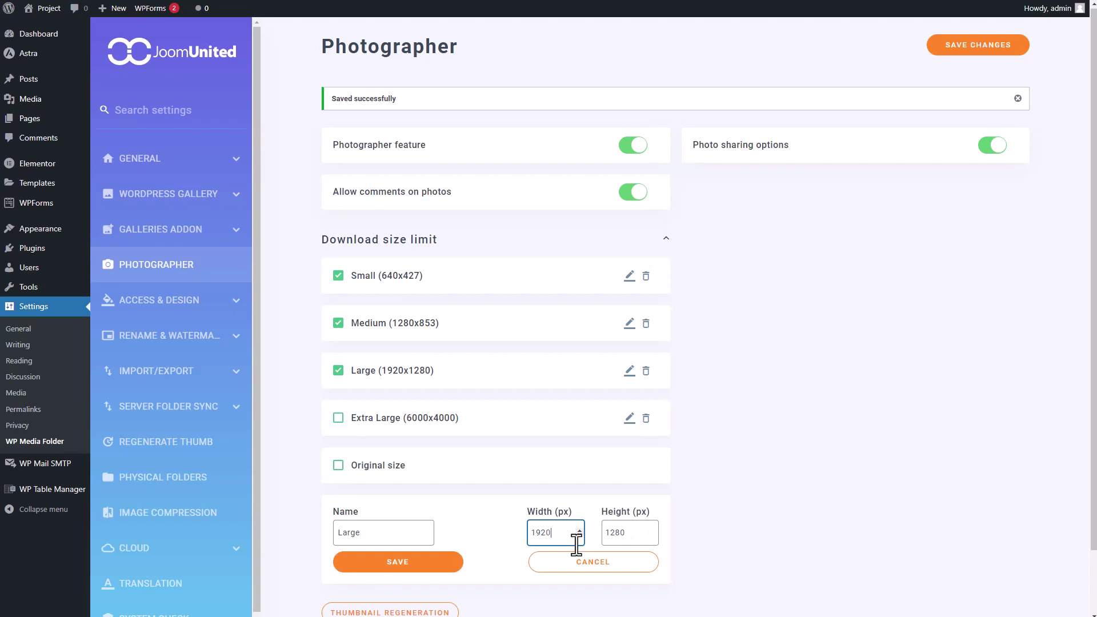
click(740, 514)
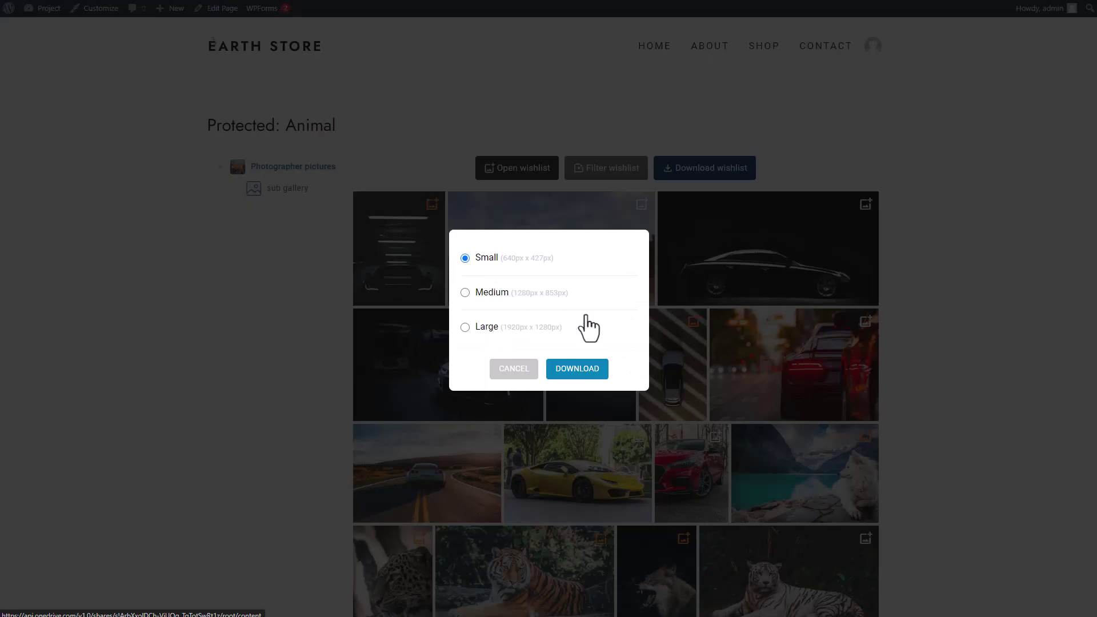
Step: Open the wishlist's download-size choice and dismiss it without downloading
click(720, 429)
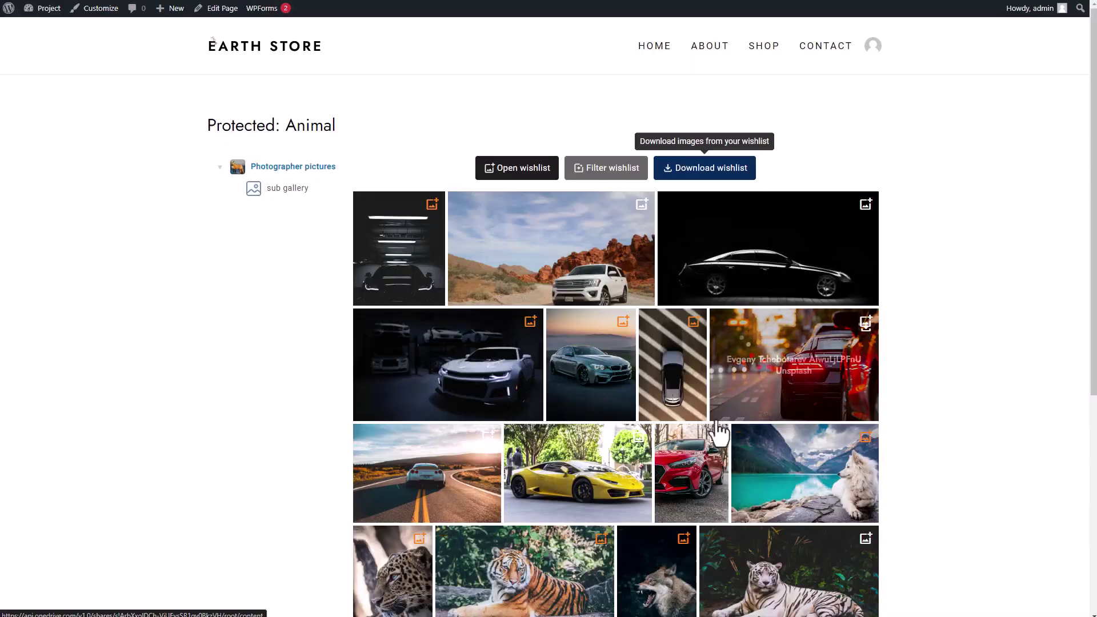
click(705, 170)
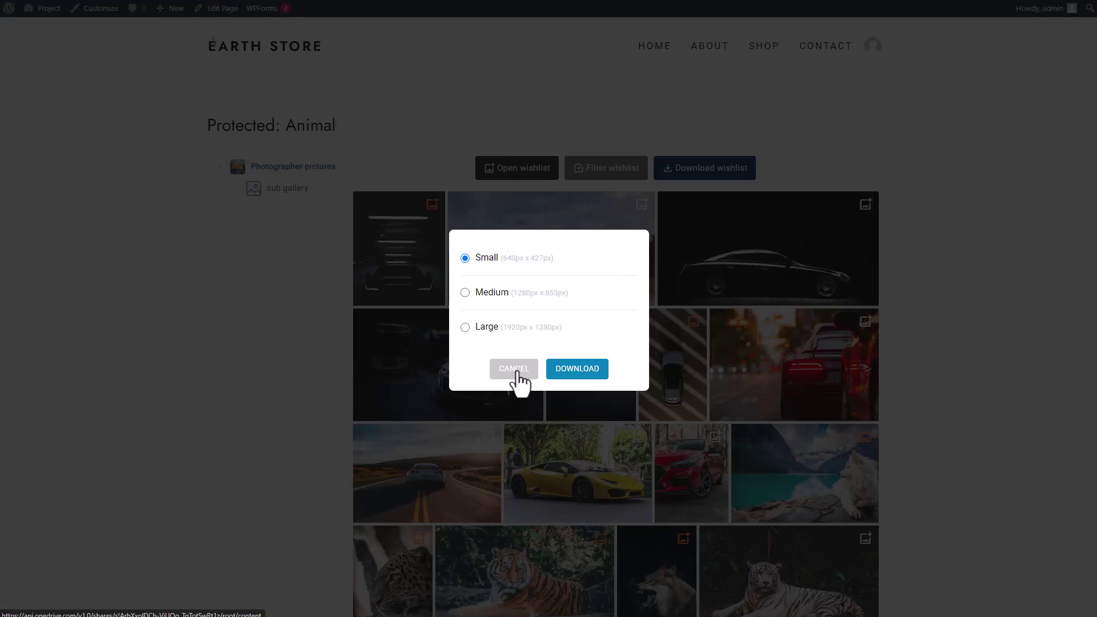
click(735, 421)
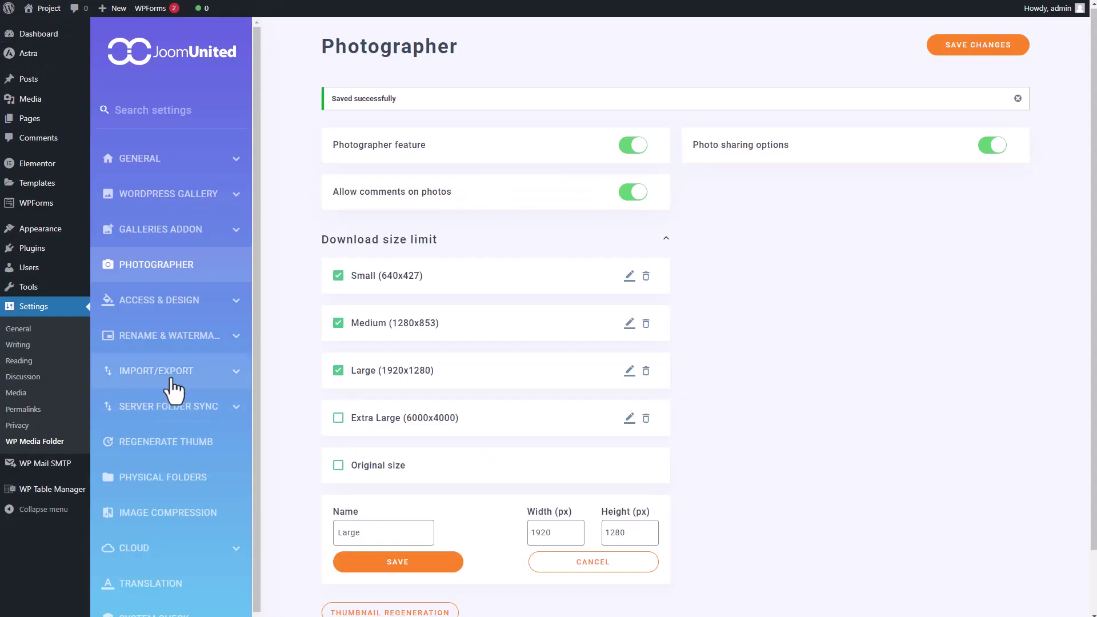
Step: Set Higashi.png as the image watermark, save, and bring up a photo's download sizes
click(170, 338)
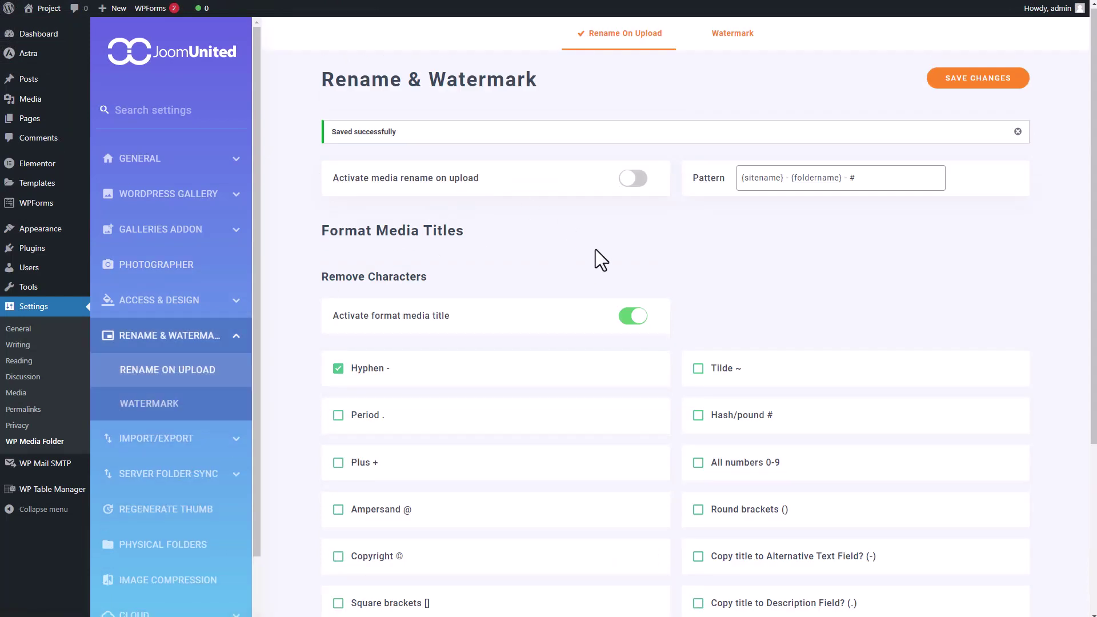
click(737, 39)
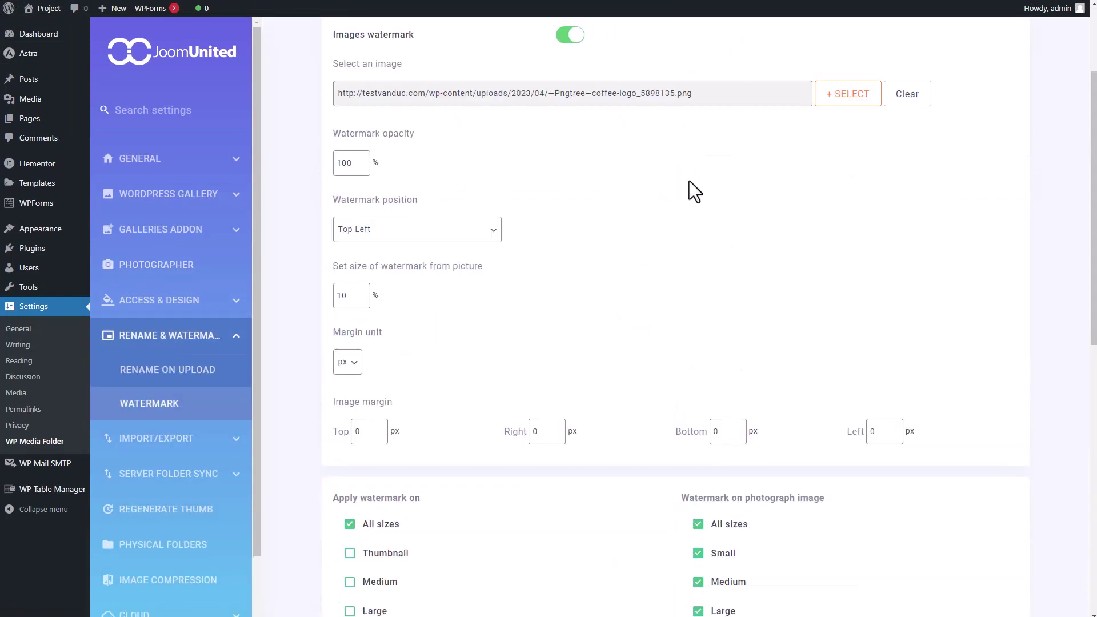
scroll(837, 120, up, 3)
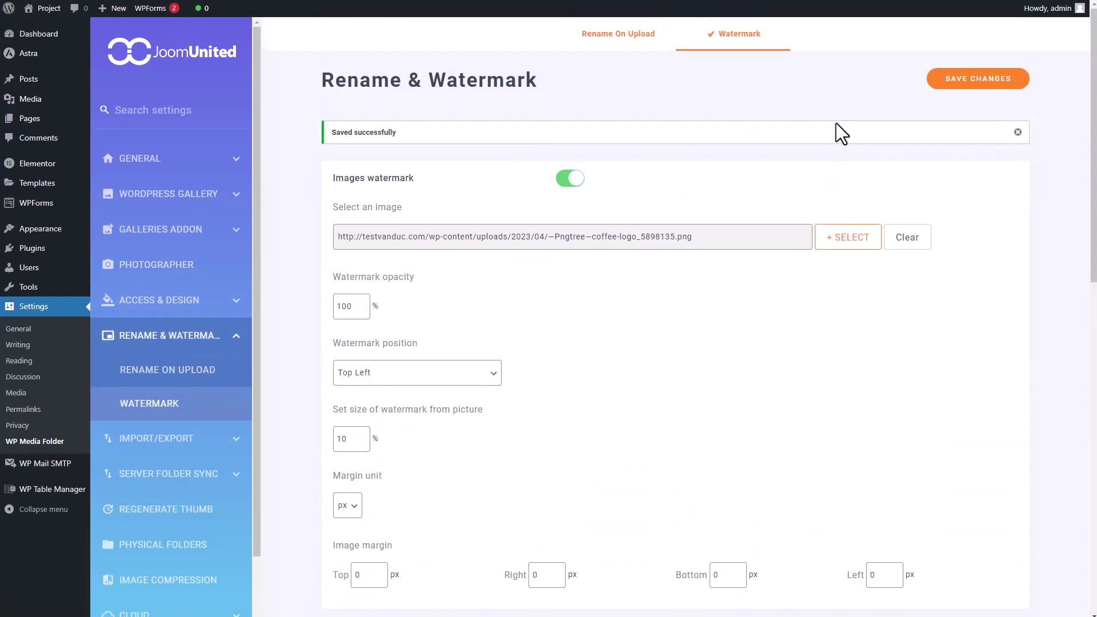
click(864, 239)
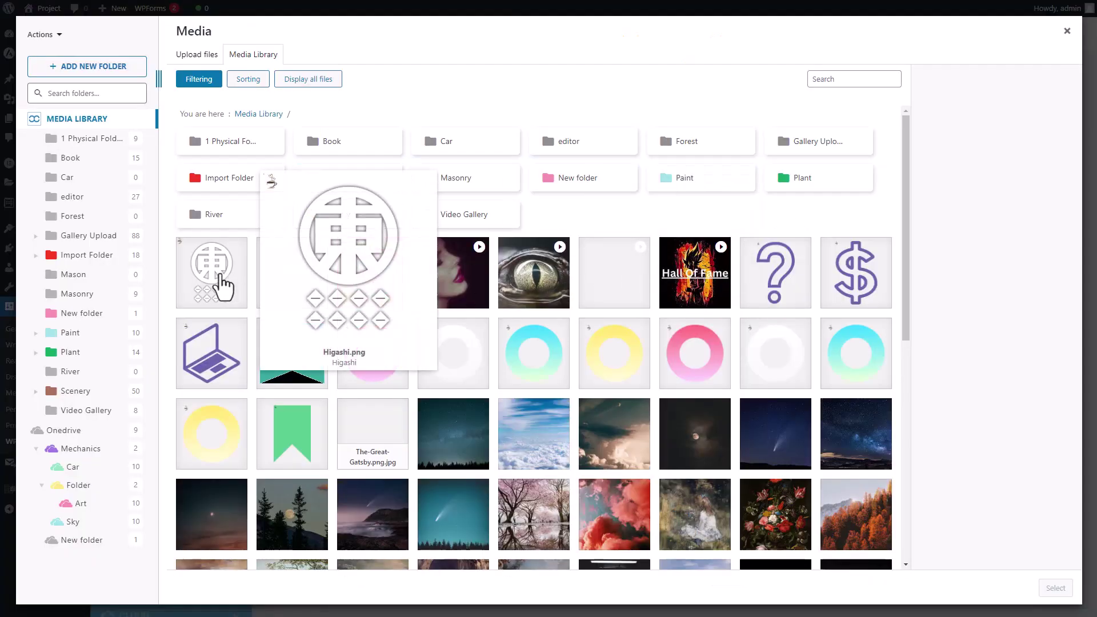
click(222, 285)
click(1055, 588)
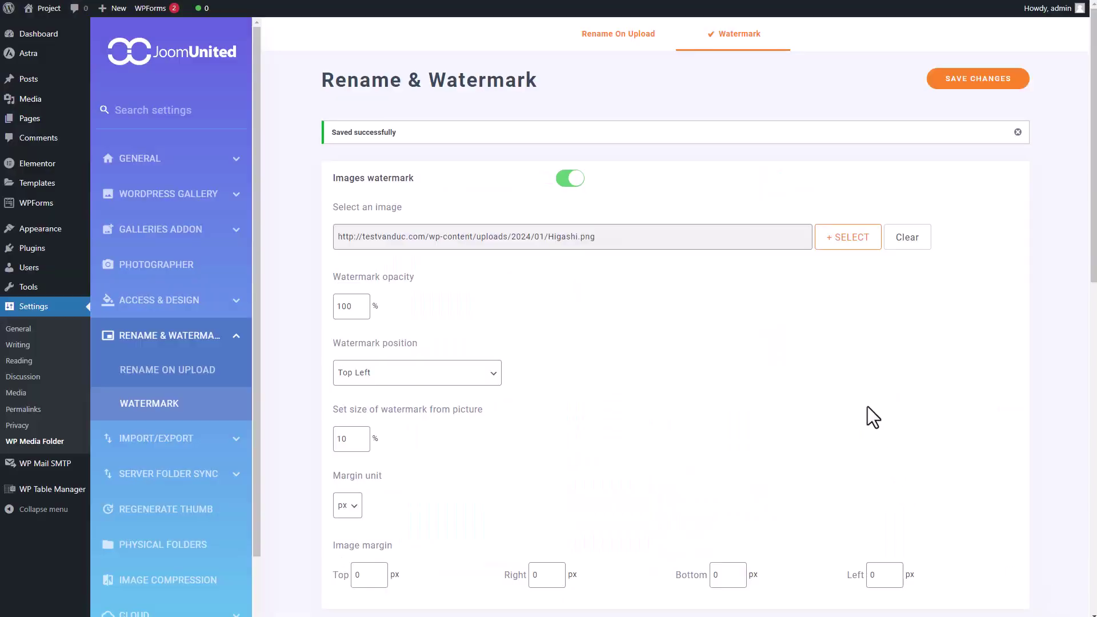
click(966, 84)
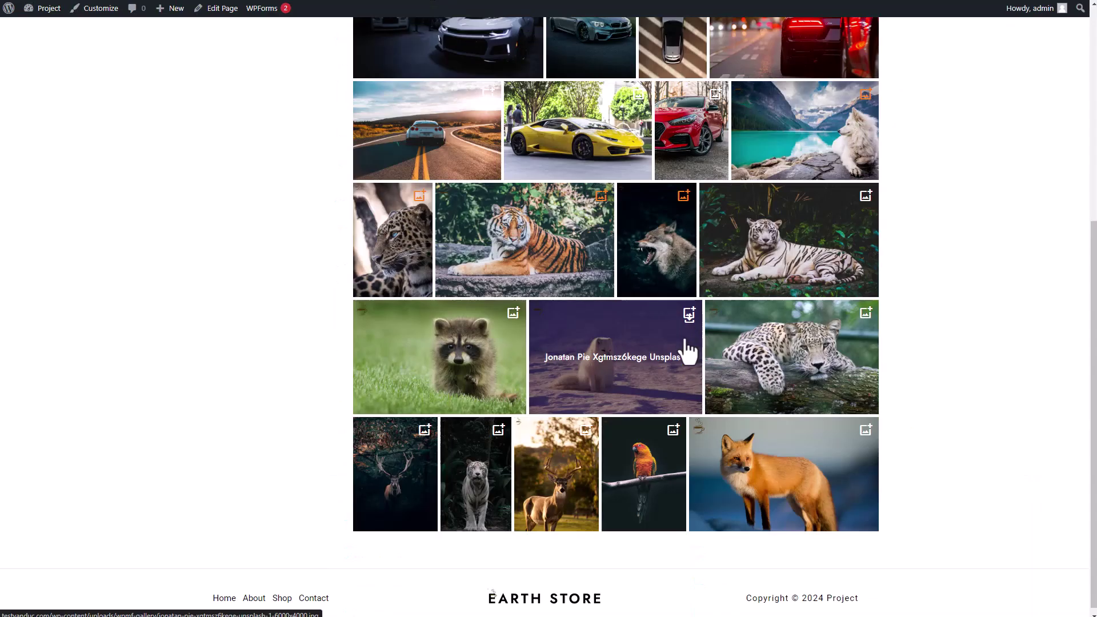
click(684, 338)
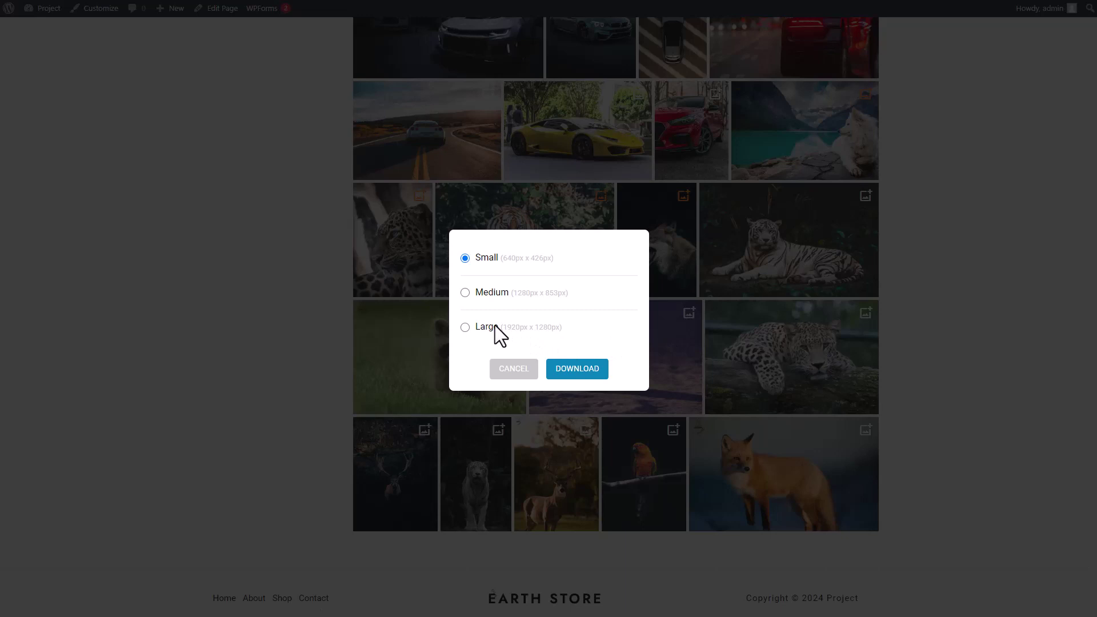
Step: Download the photo's Large 1920x1280 copy as a JPEG and open it to check the watermark
click(577, 369)
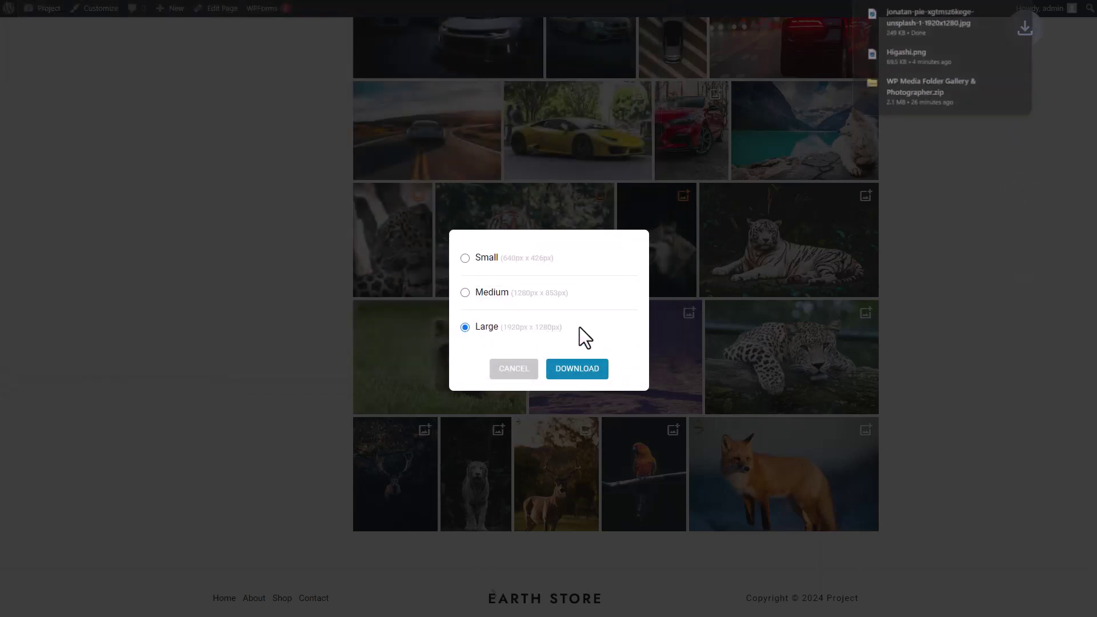
click(597, 340)
mouse_move(922, 36)
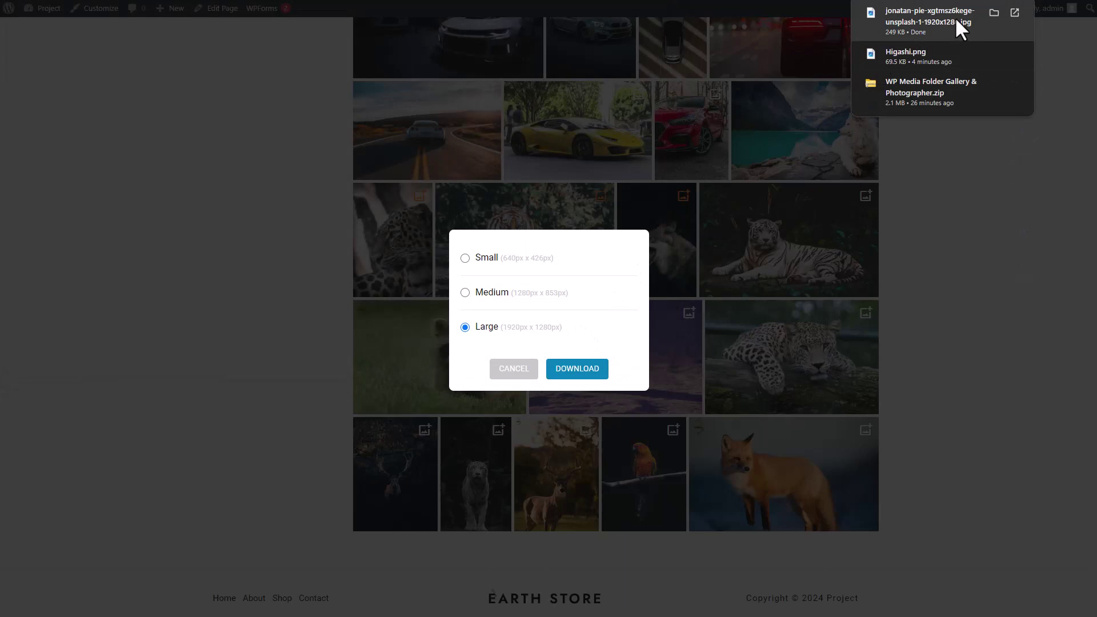
click(1014, 12)
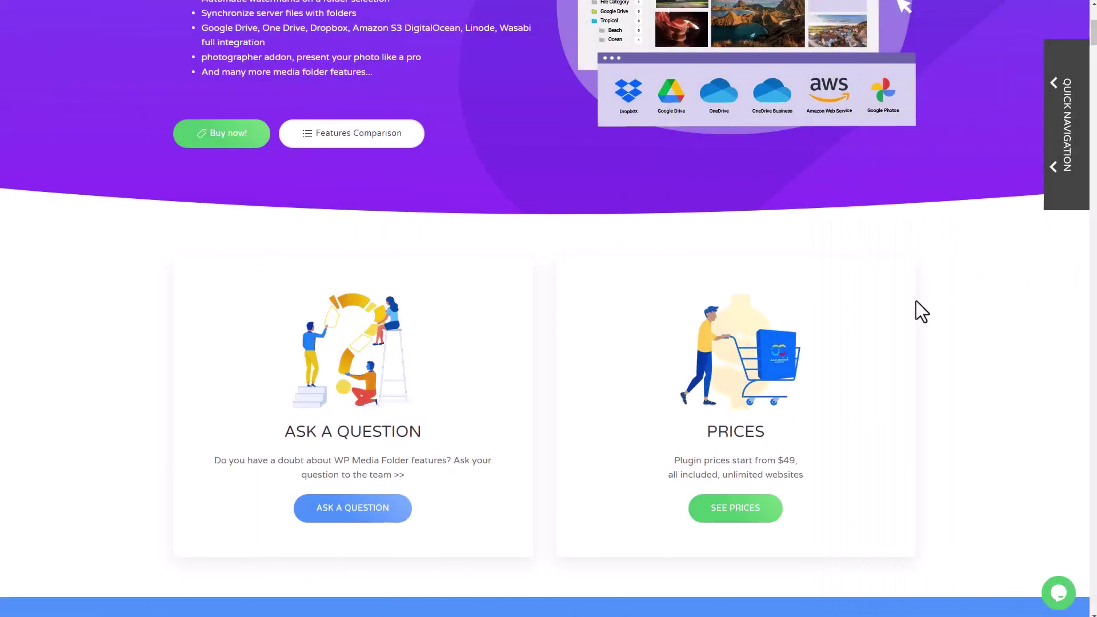
Step: Scroll the WP Media Folder page to the pricing: $49 plugin only, $69 with all addons
scroll(916, 301, down, 1)
scroll(930, 291, down, 4)
scroll(930, 297, down, 5)
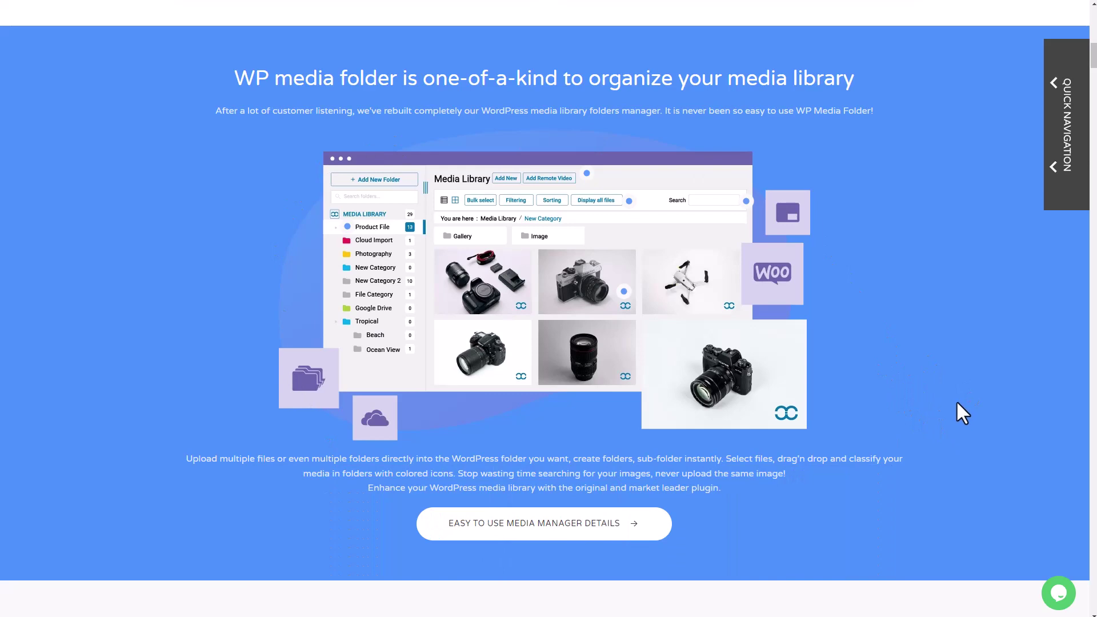
scroll(953, 404, down, 1)
scroll(952, 404, down, 10)
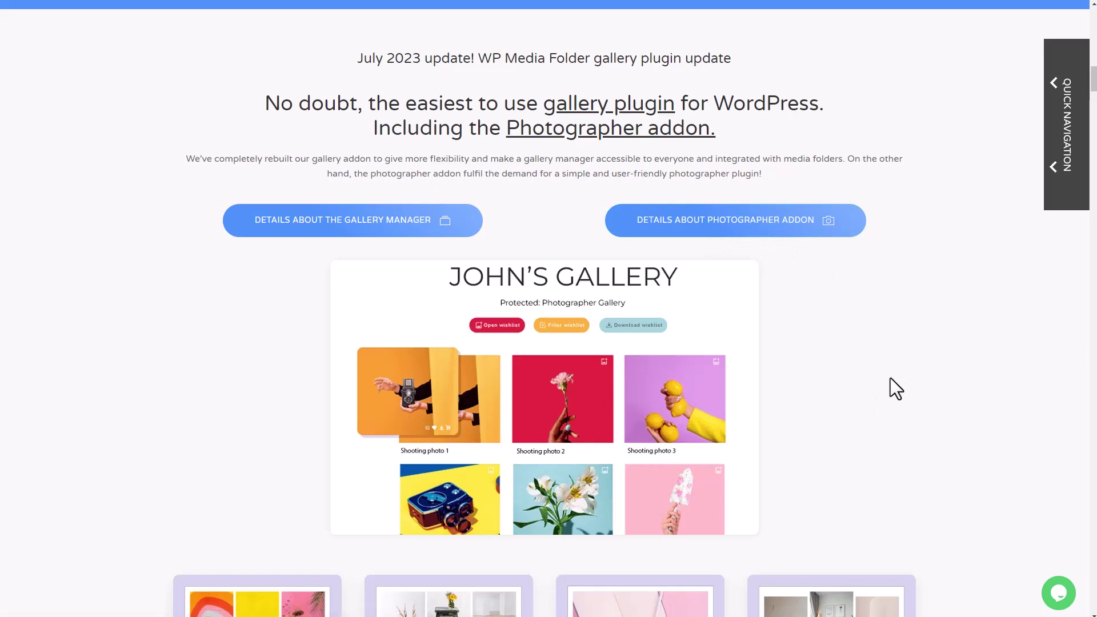
scroll(889, 380, down, 10)
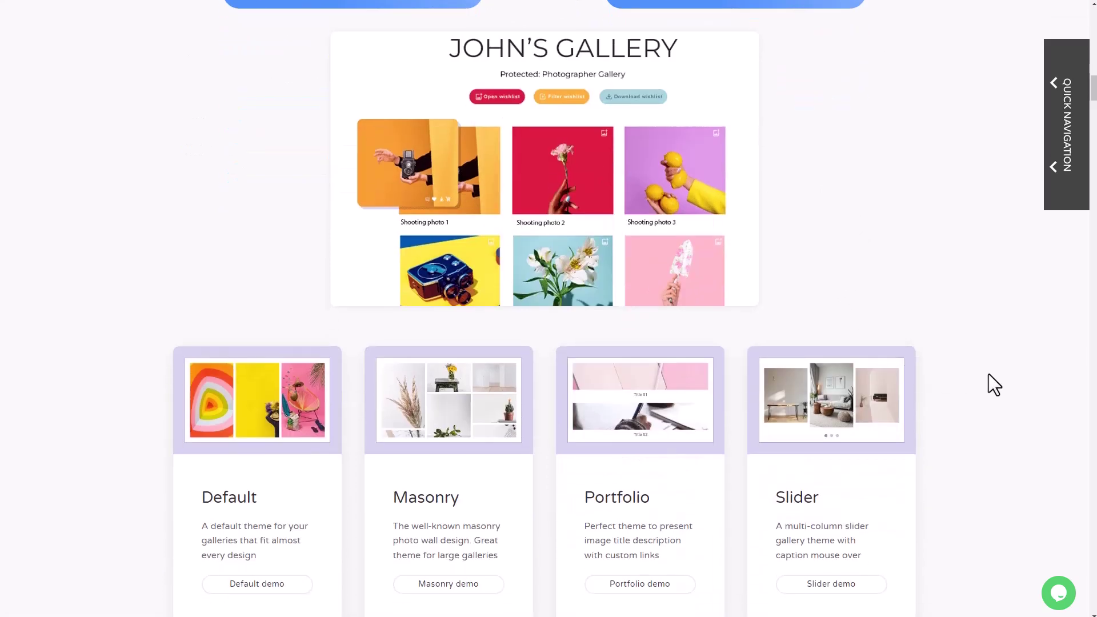
scroll(971, 409, down, 10)
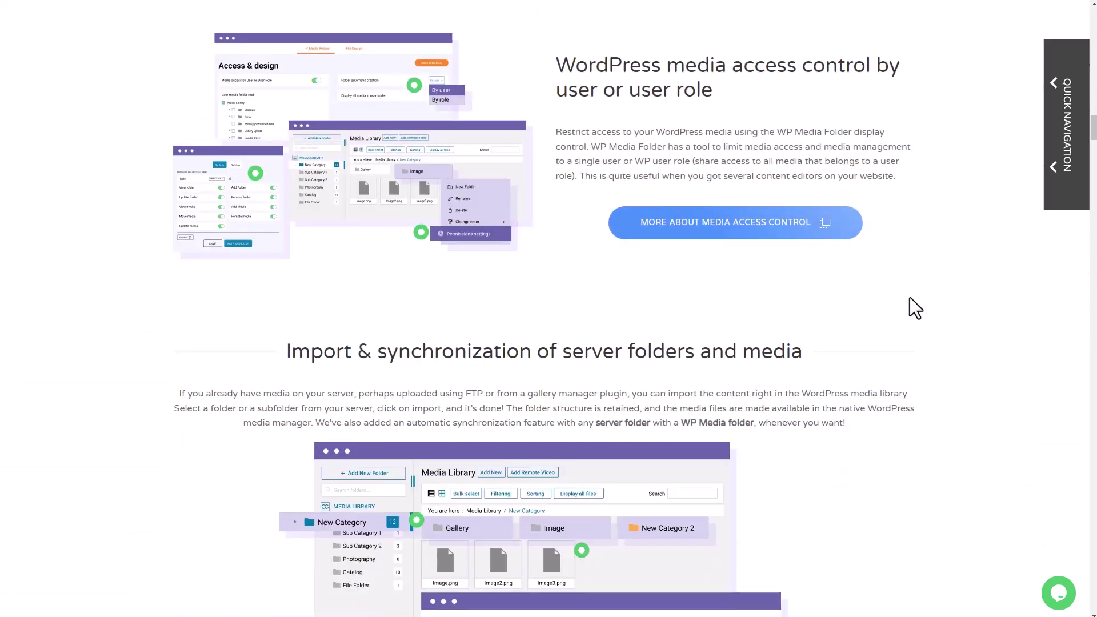
scroll(909, 297, down, 9)
scroll(910, 298, down, 20)
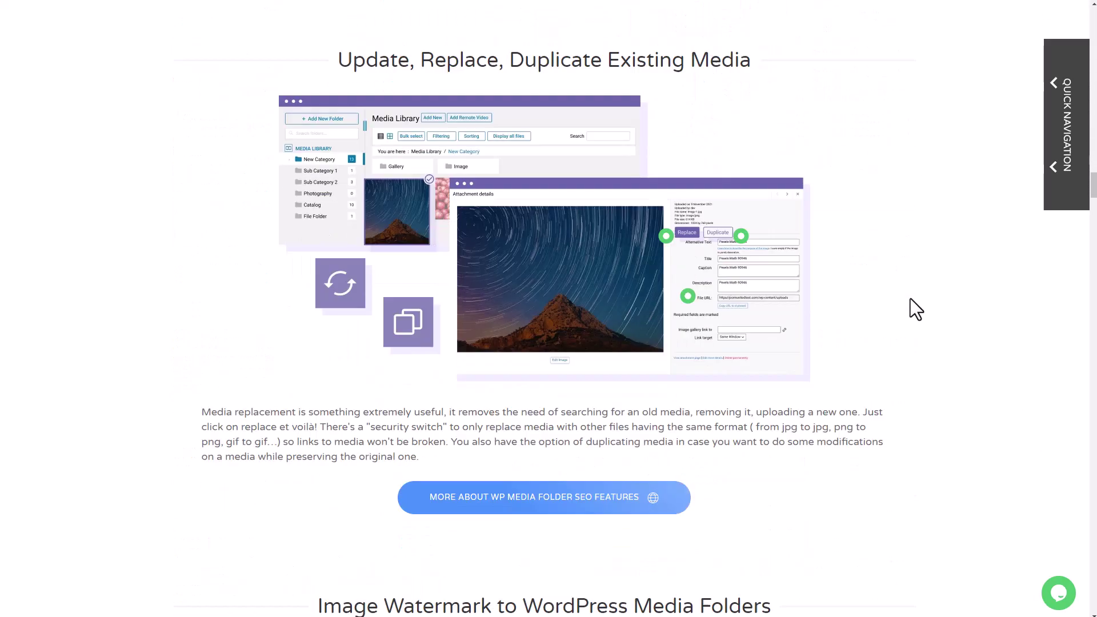
scroll(878, 309, down, 9)
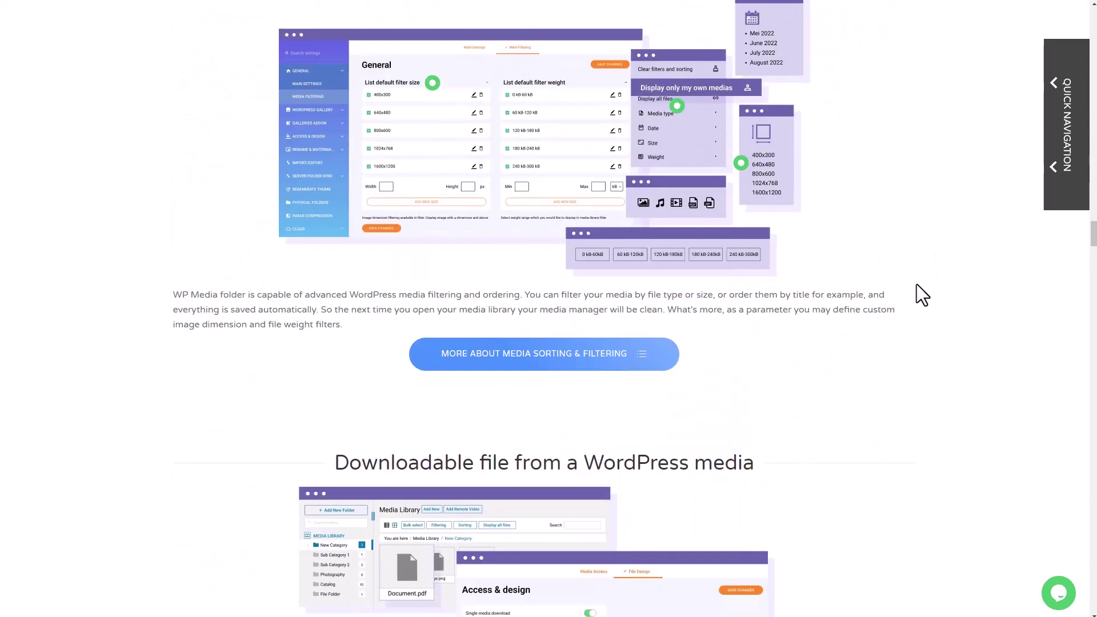
scroll(1092, 251, down, 4)
drag(1092, 251, 1093, 349)
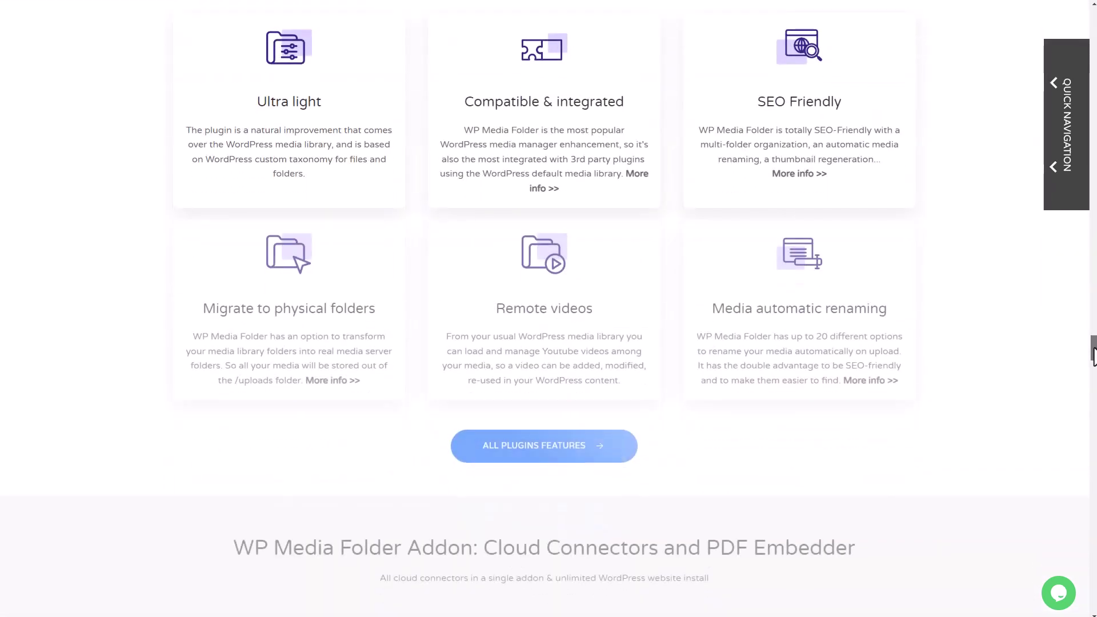
scroll(609, 280, up, 2)
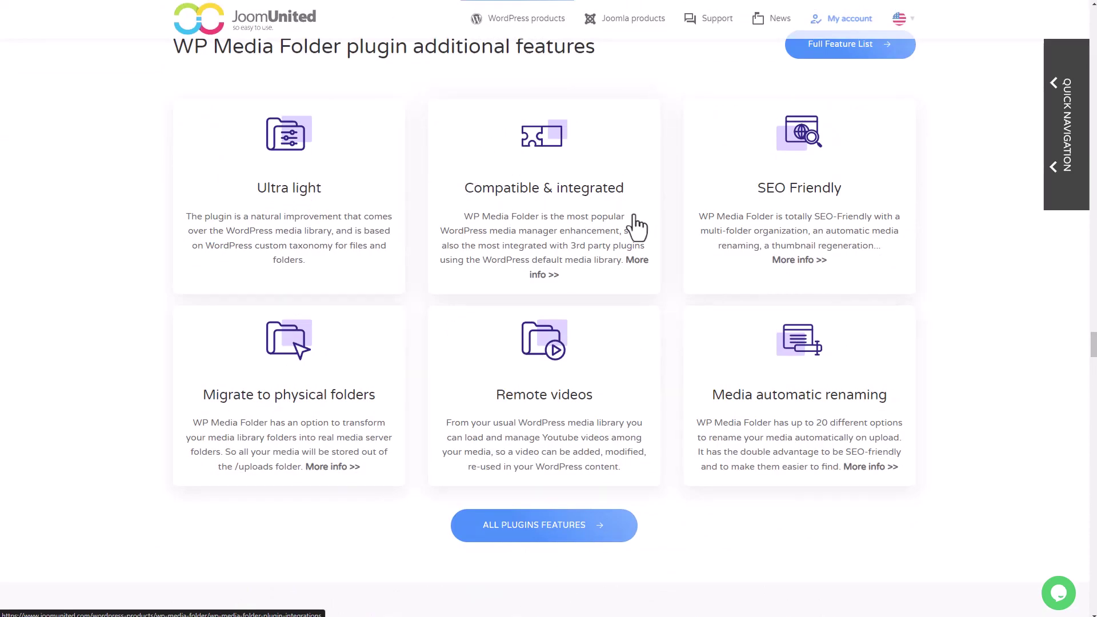
scroll(645, 251, down, 8)
scroll(360, 292, down, 10)
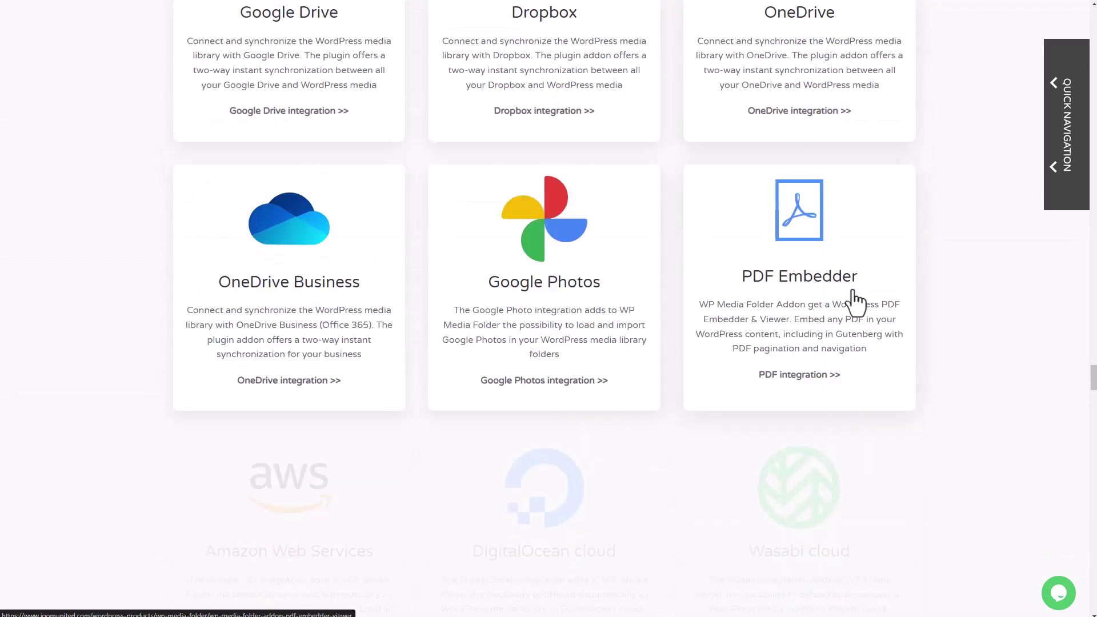
scroll(760, 269, down, 10)
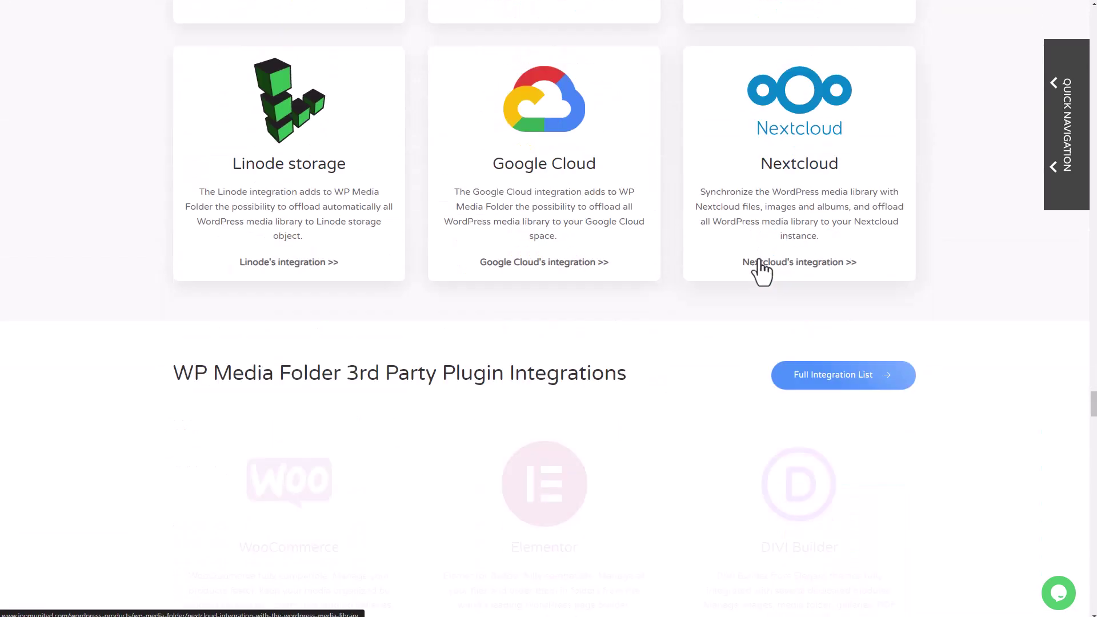
scroll(840, 336, down, 20)
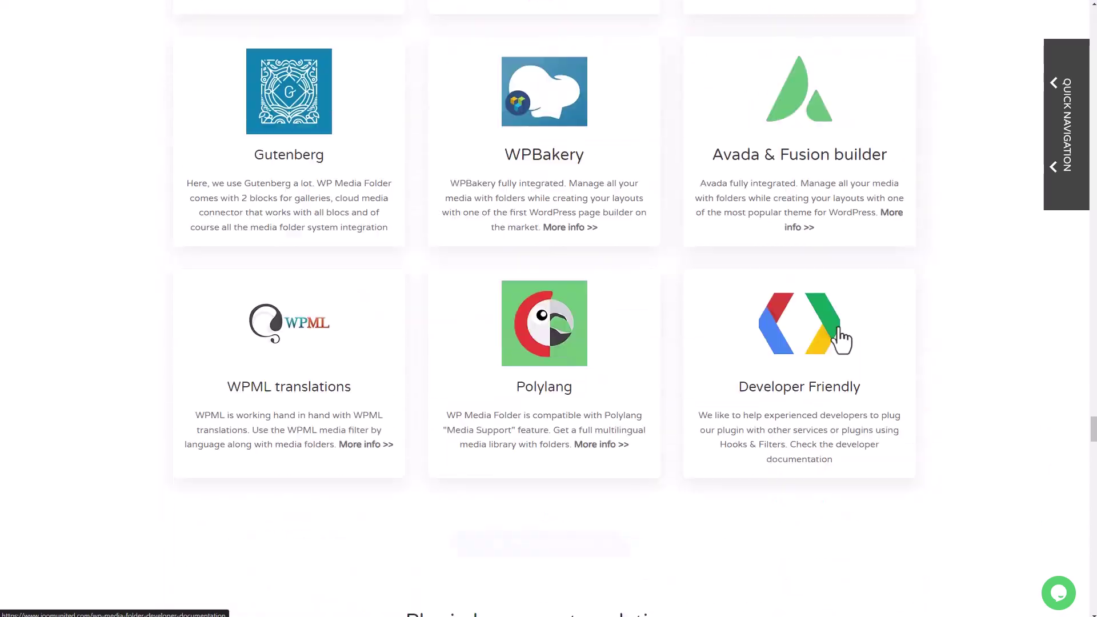
scroll(844, 336, down, 8)
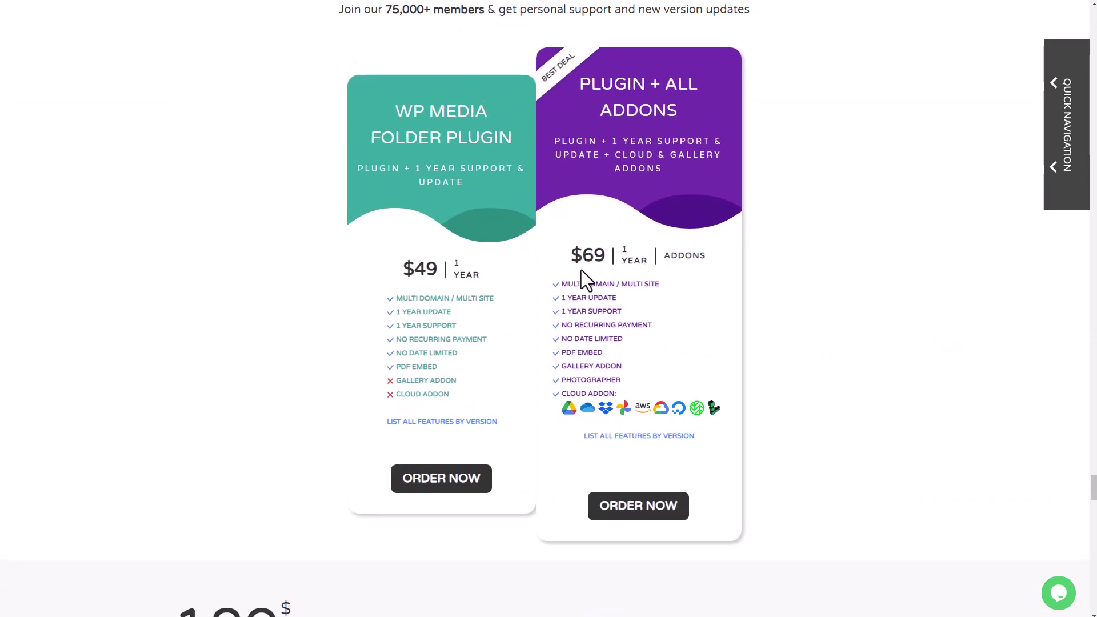
mouse_move(607, 368)
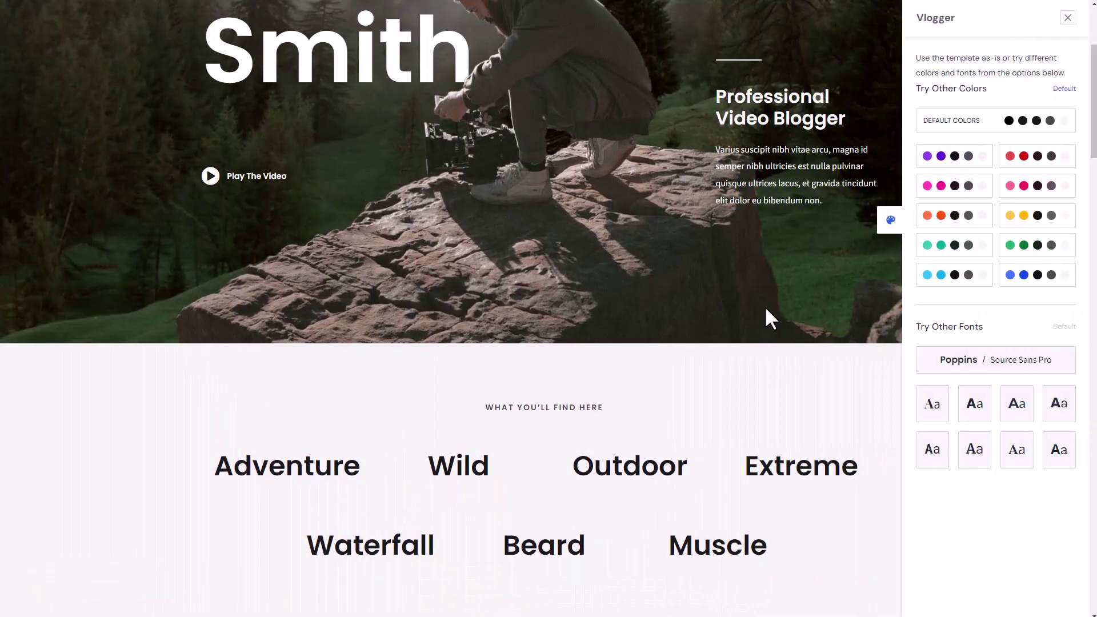
Step: Hide and reopen the Vlogger colour and font options while scrolling to Featured Vlog
click(882, 229)
scroll(793, 366, down, 2)
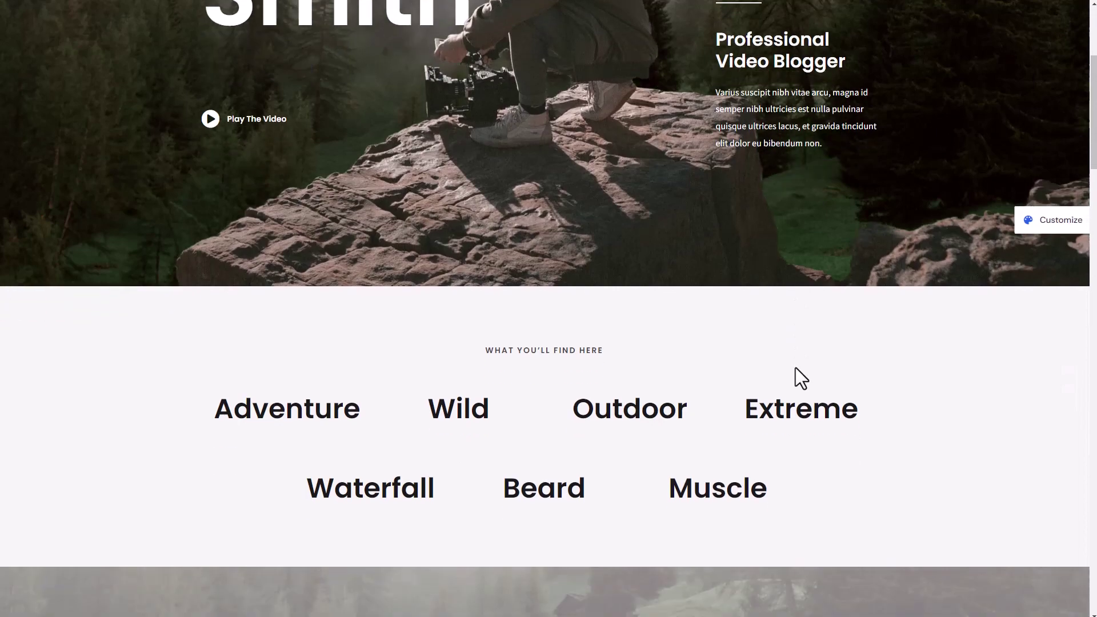
scroll(783, 350, down, 8)
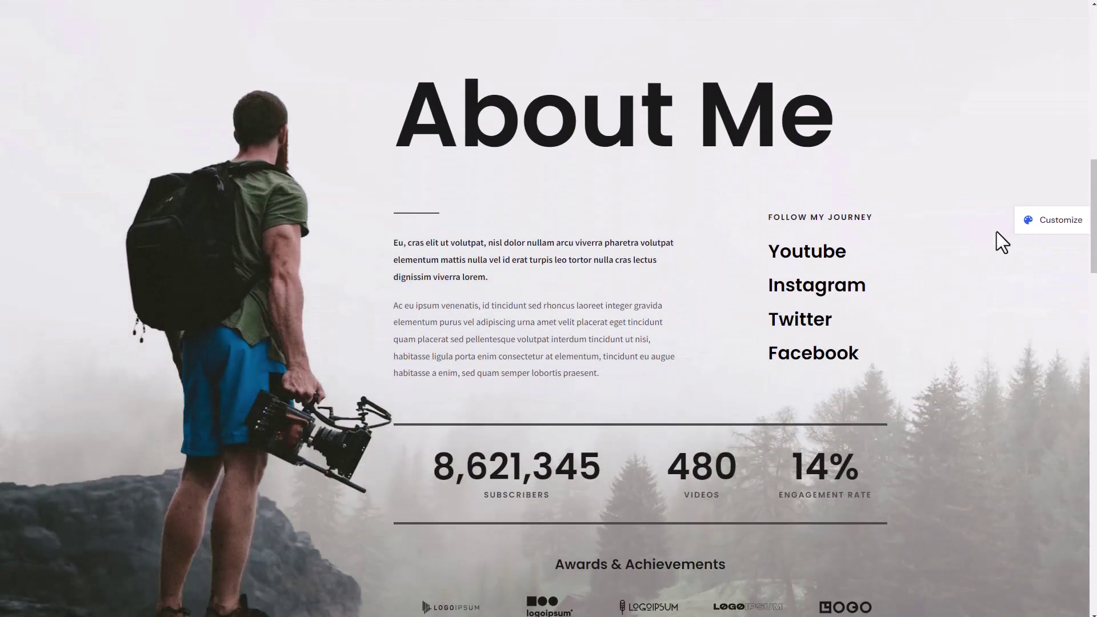
click(1041, 228)
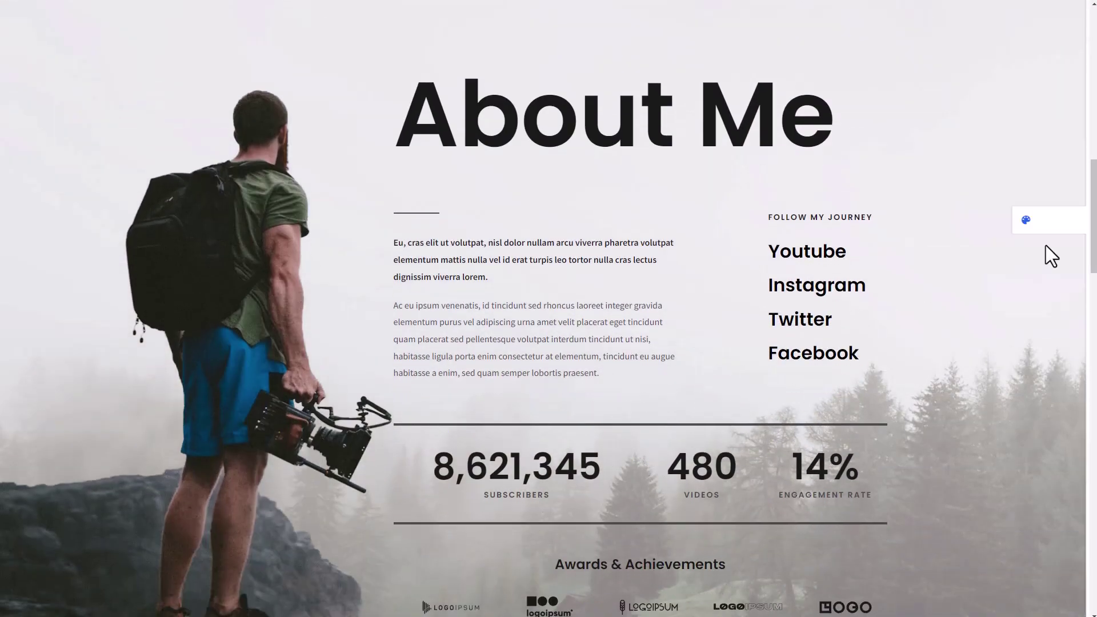
scroll(606, 399, down, 5)
scroll(623, 405, down, 9)
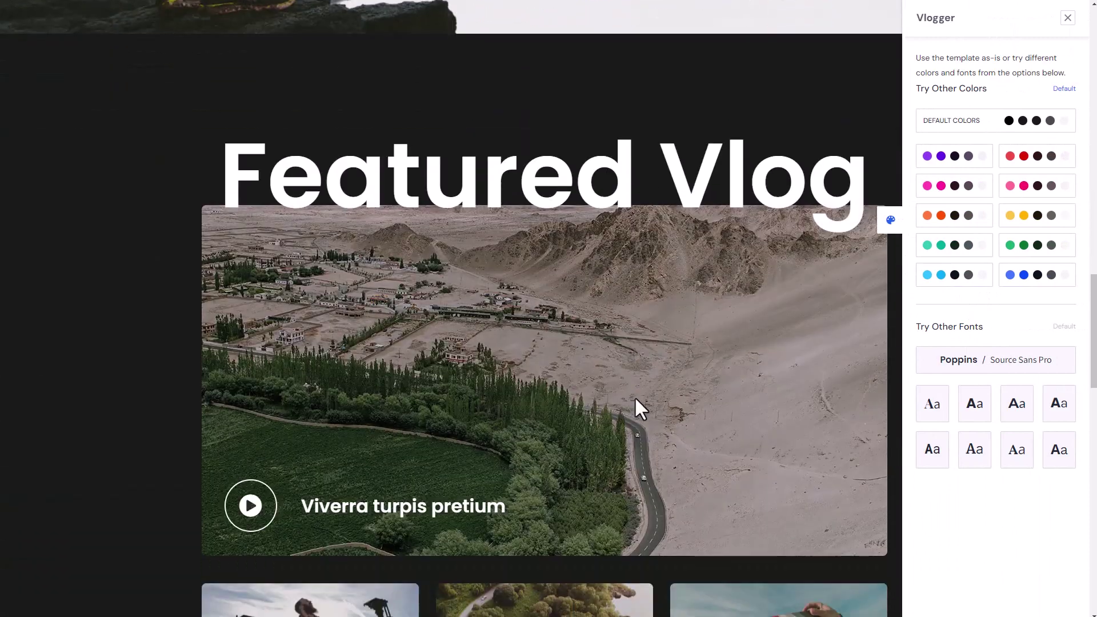
scroll(593, 389, up, 1)
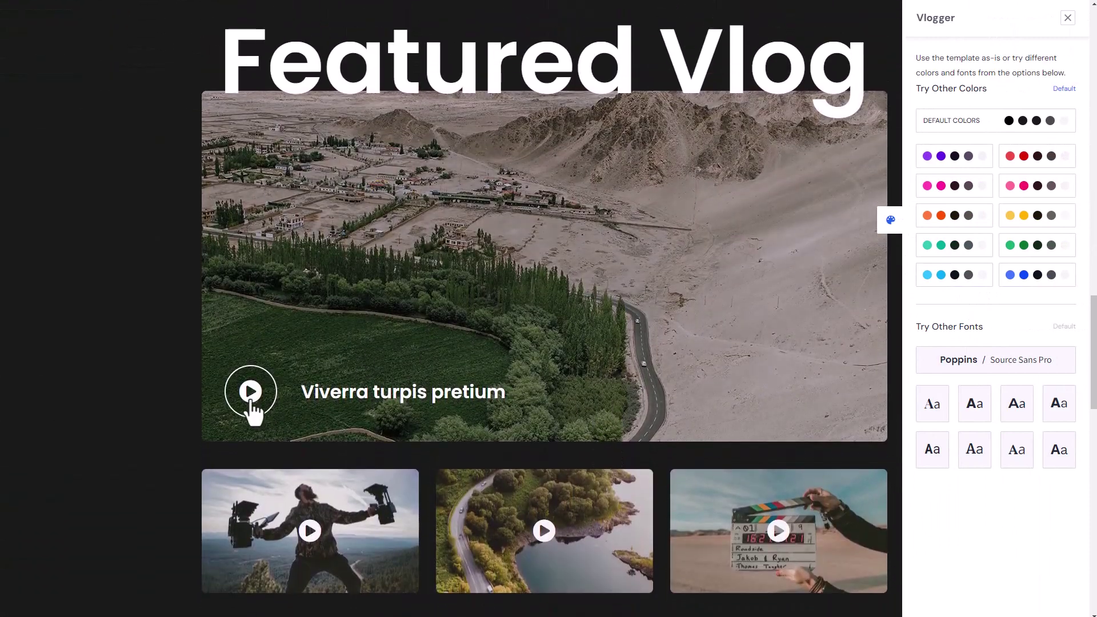